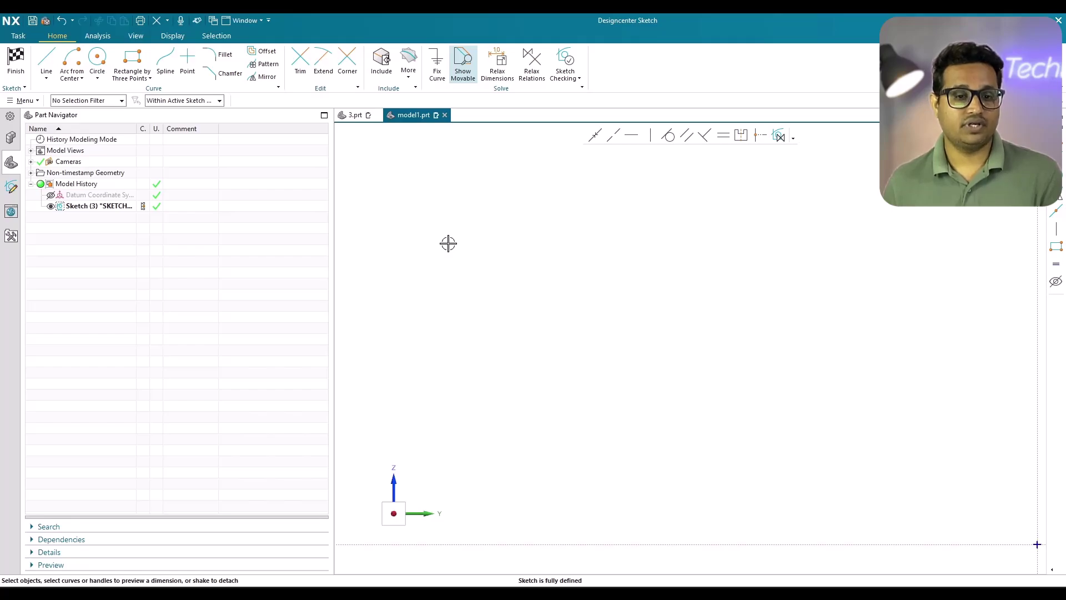
Zoom the sketch view out around the origin with the mouse wheel.
scroll(449, 240, "up", 2)
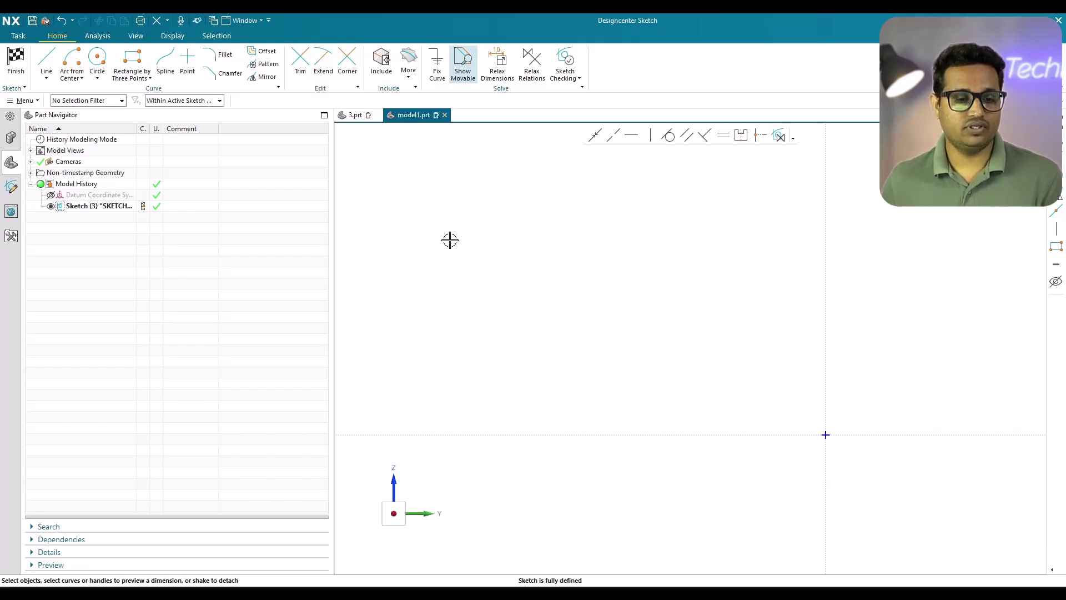
scroll(439, 222, "up", 3)
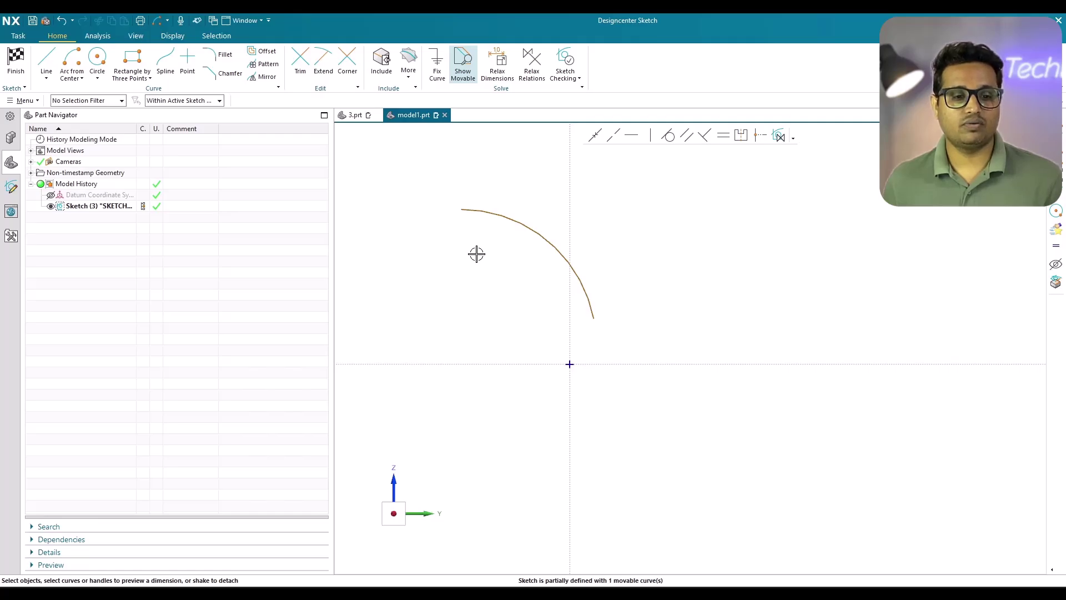
Offset the arc by 5 mm with Offset Curve.
left_click(262, 51)
left_click(494, 212)
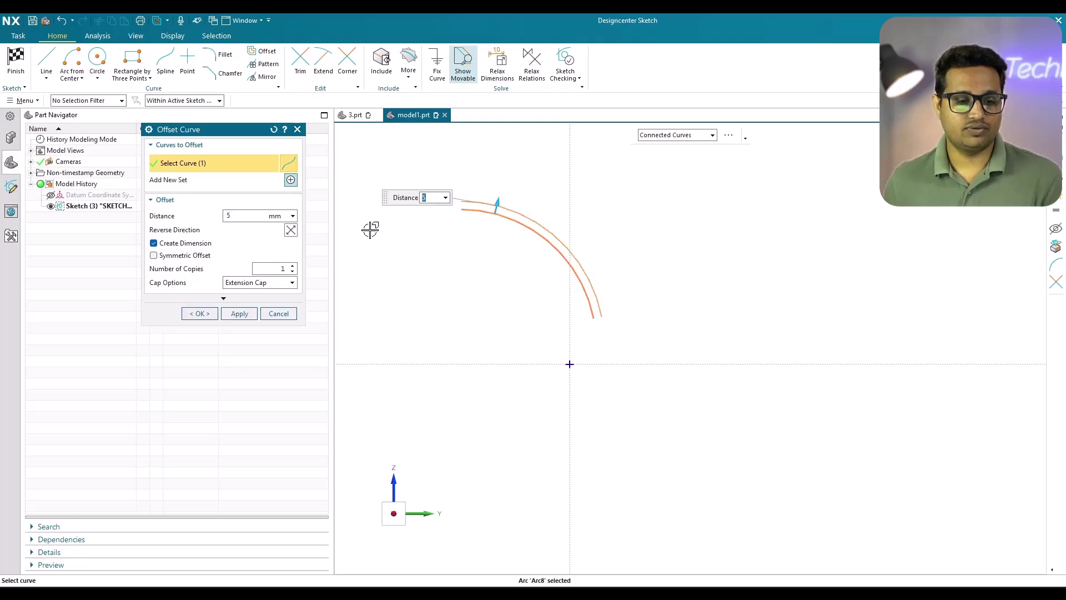
left_click(201, 313)
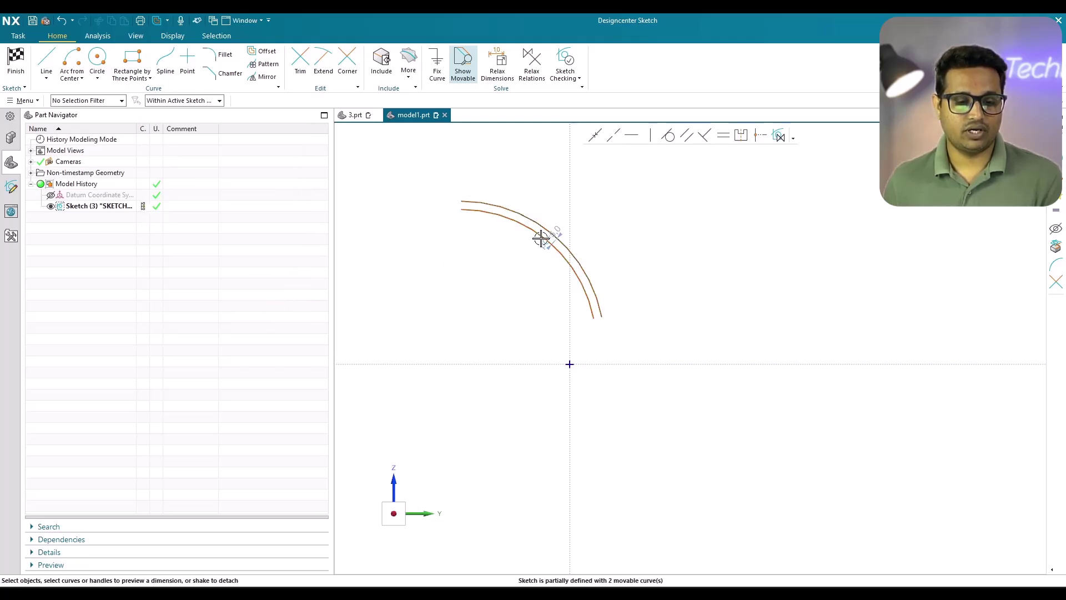
scroll(544, 238, "up", 5)
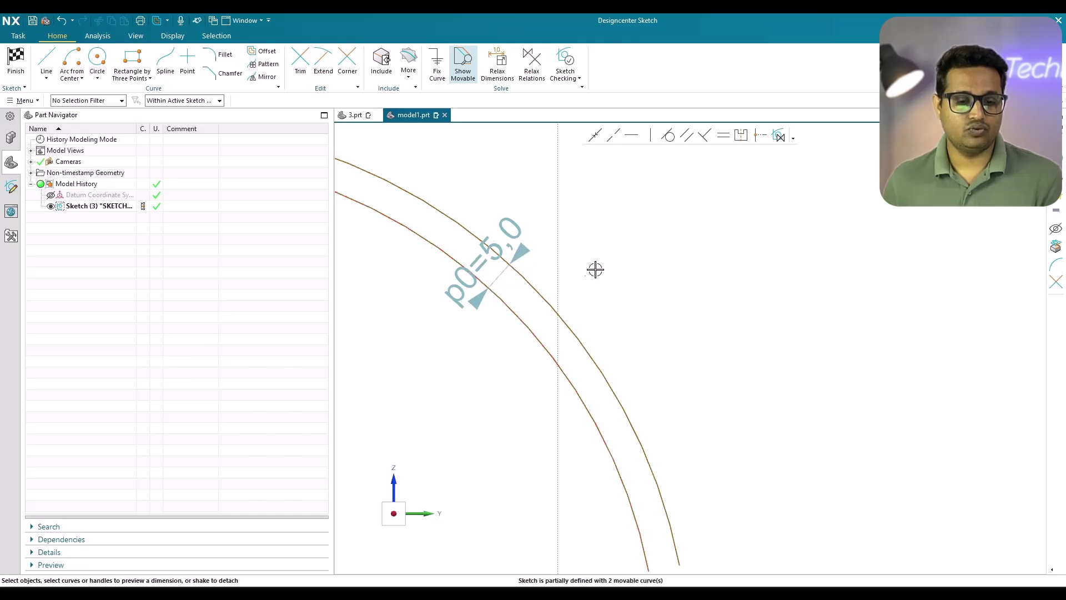
scroll(611, 271, "down", 3)
Offset the upper arc into 5 copies 10 mm apart, symmetric on both sides.
left_click(455, 211)
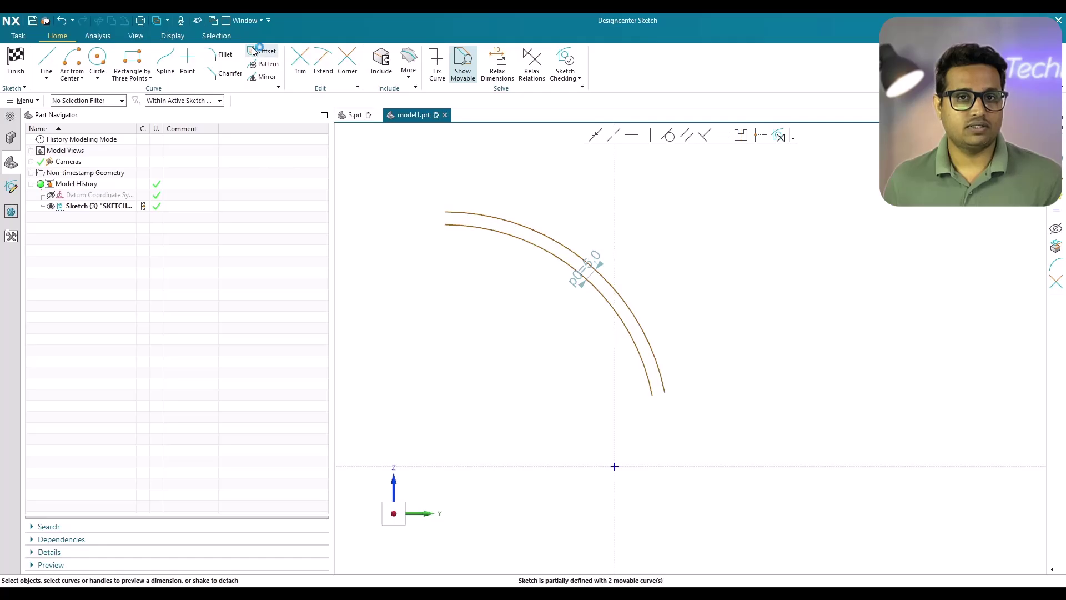
left_click(256, 51)
left_click(454, 211)
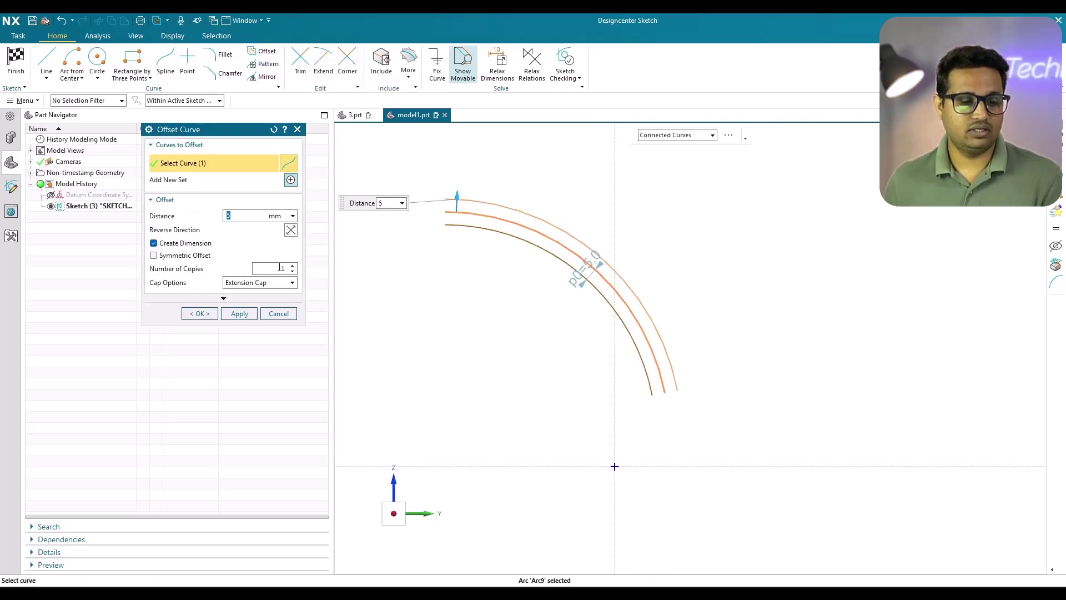
left_click(294, 265)
left_click(294, 266)
left_click(293, 266)
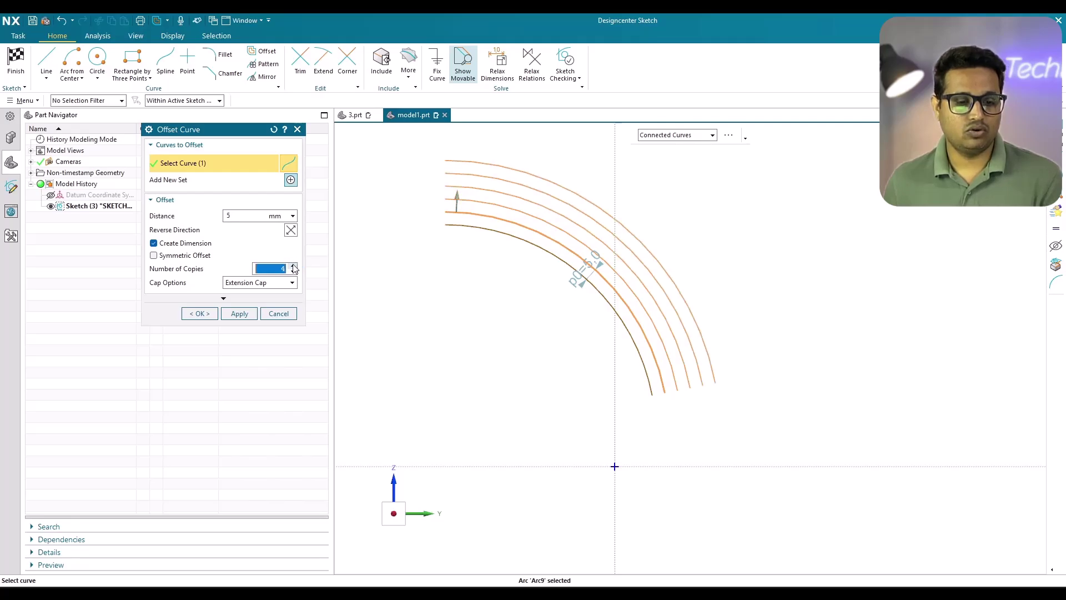
left_click(294, 266)
left_click(260, 215)
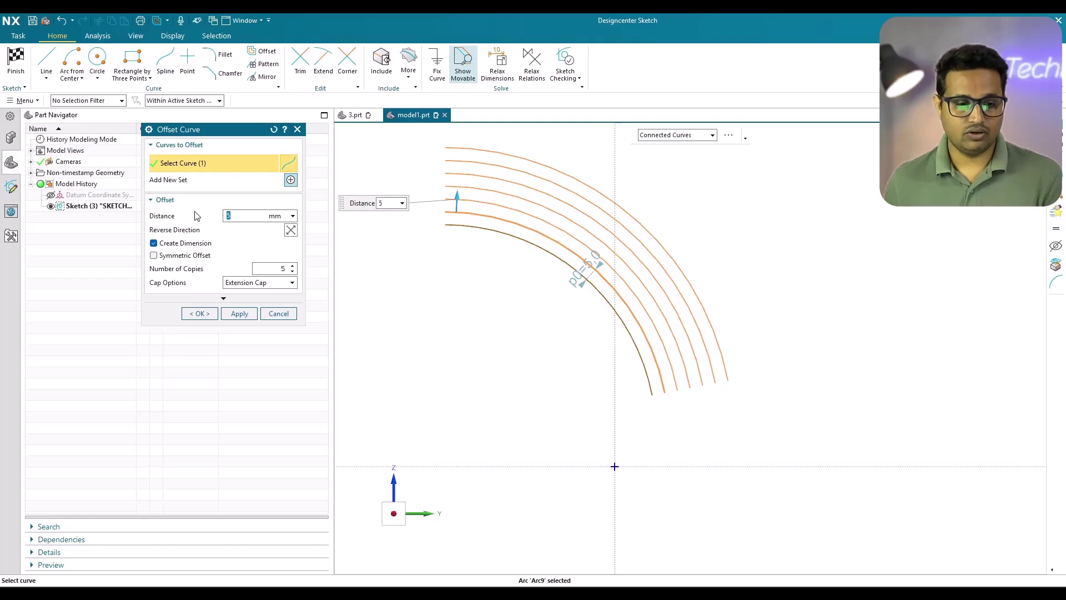
key("Return")
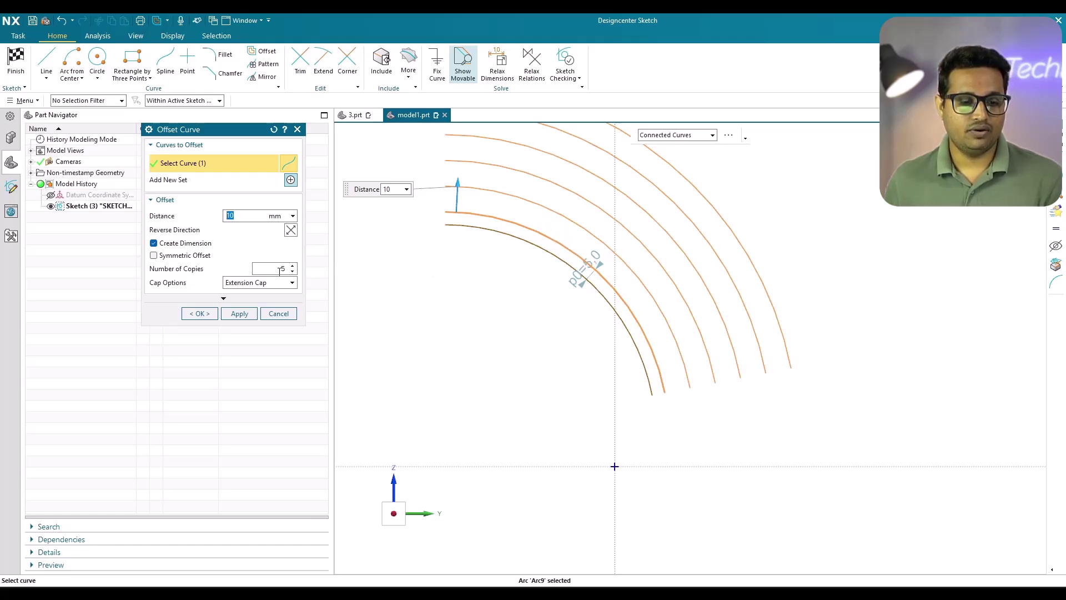
left_click(170, 256)
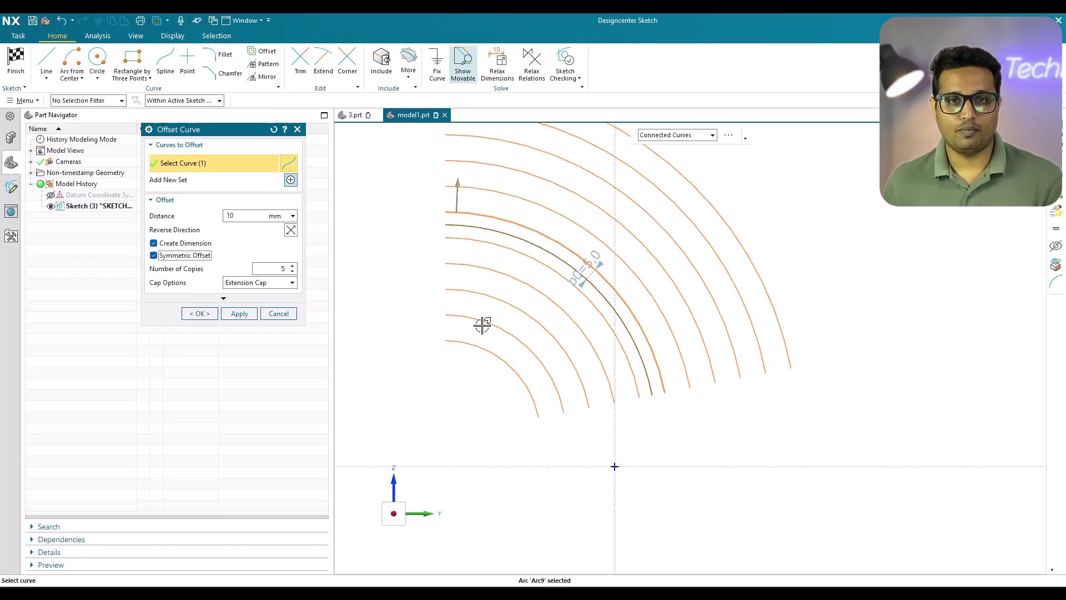
left_click(206, 313)
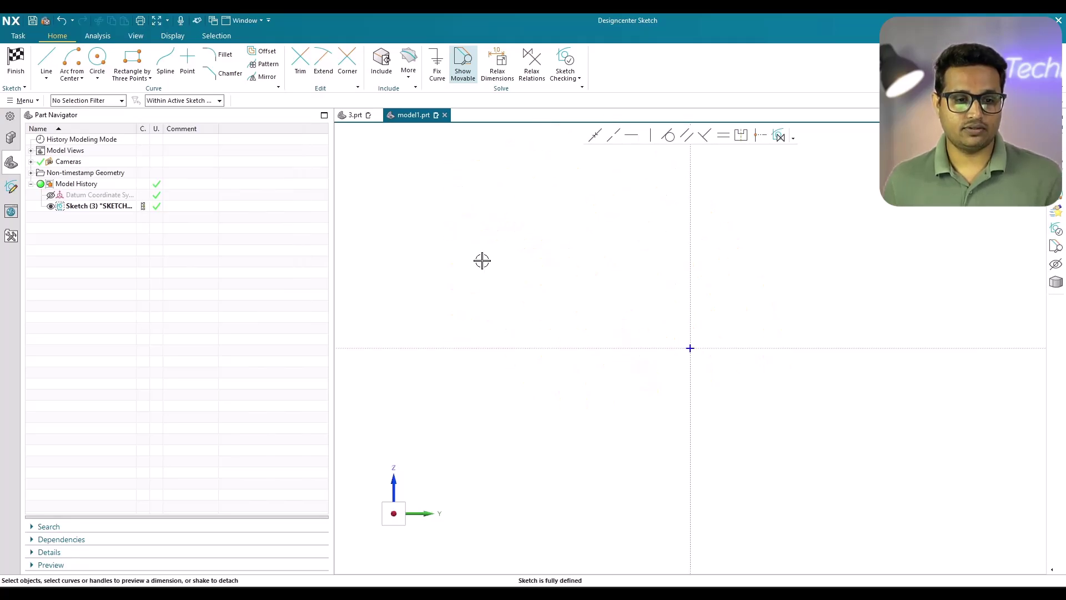
key("ctrl+shift+p")
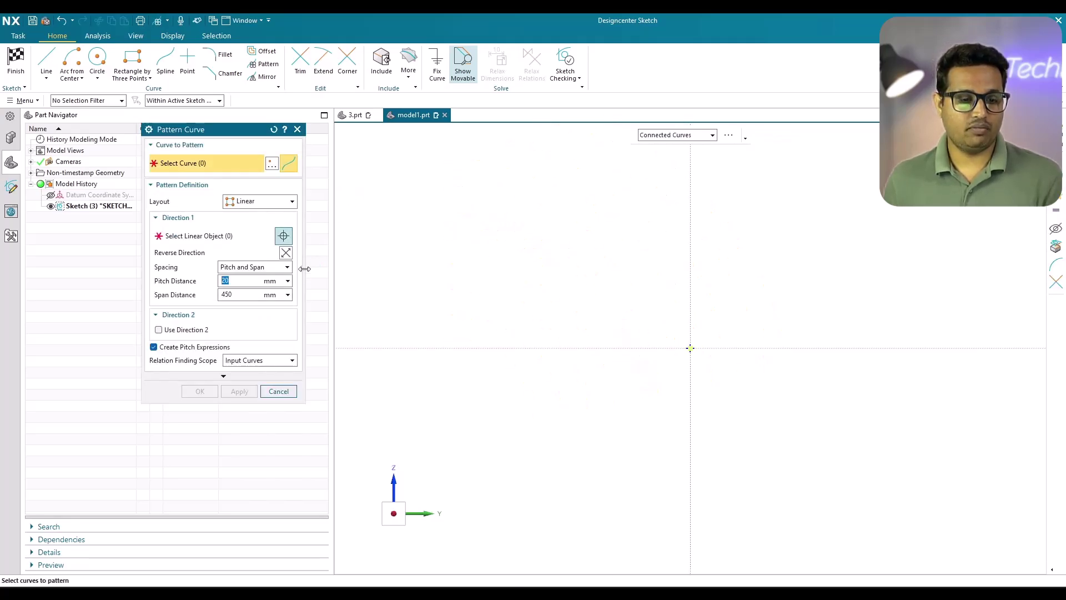
left_click(283, 267)
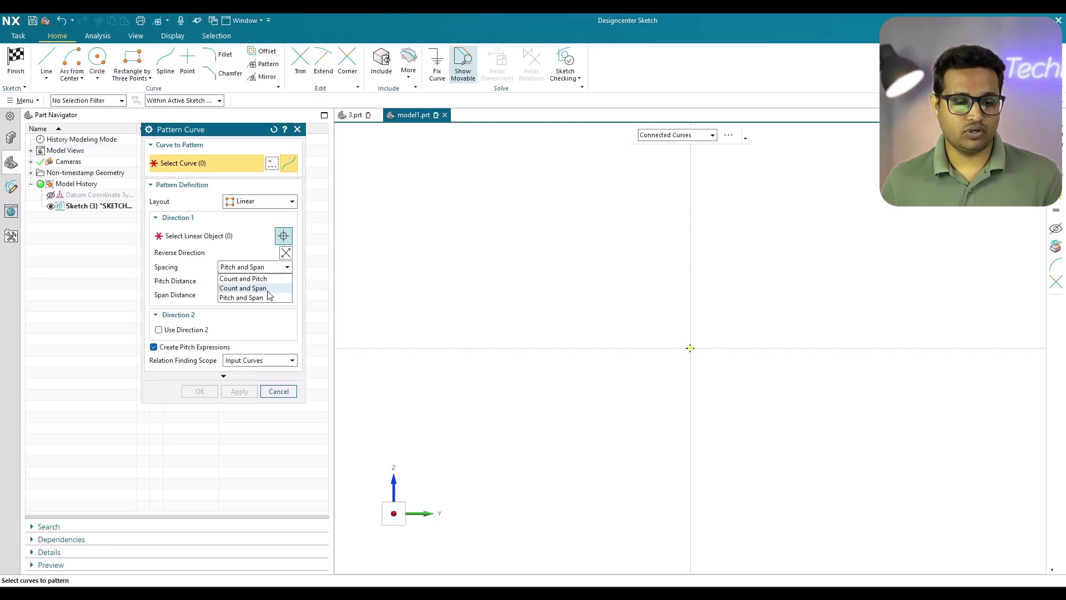
left_click(298, 129)
left_click(298, 129)
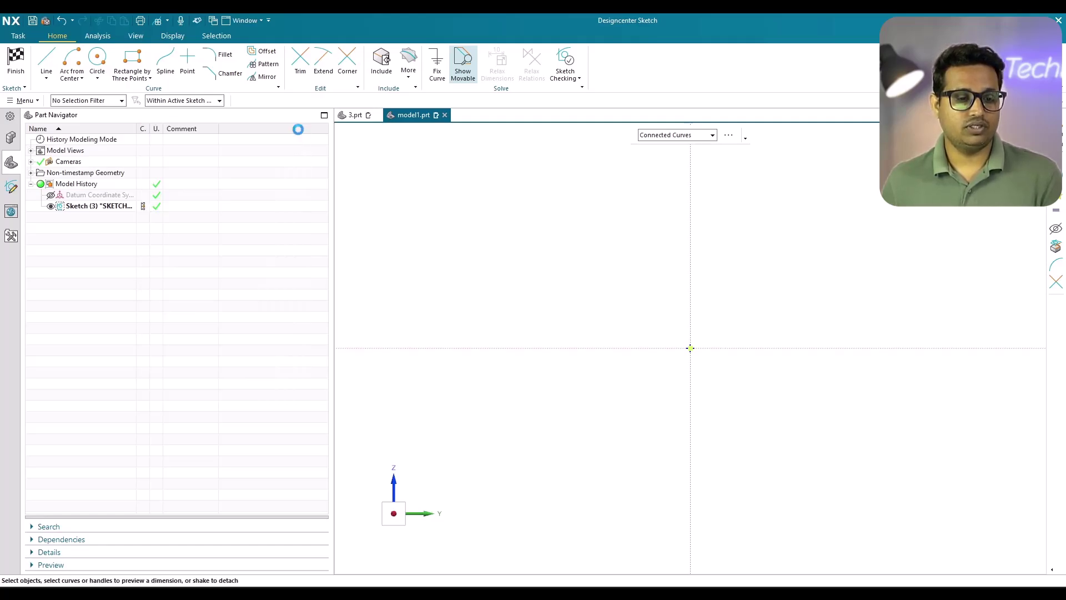
Draw a 31 mm diameter circle centred on the sketch origin.
left_click(98, 57)
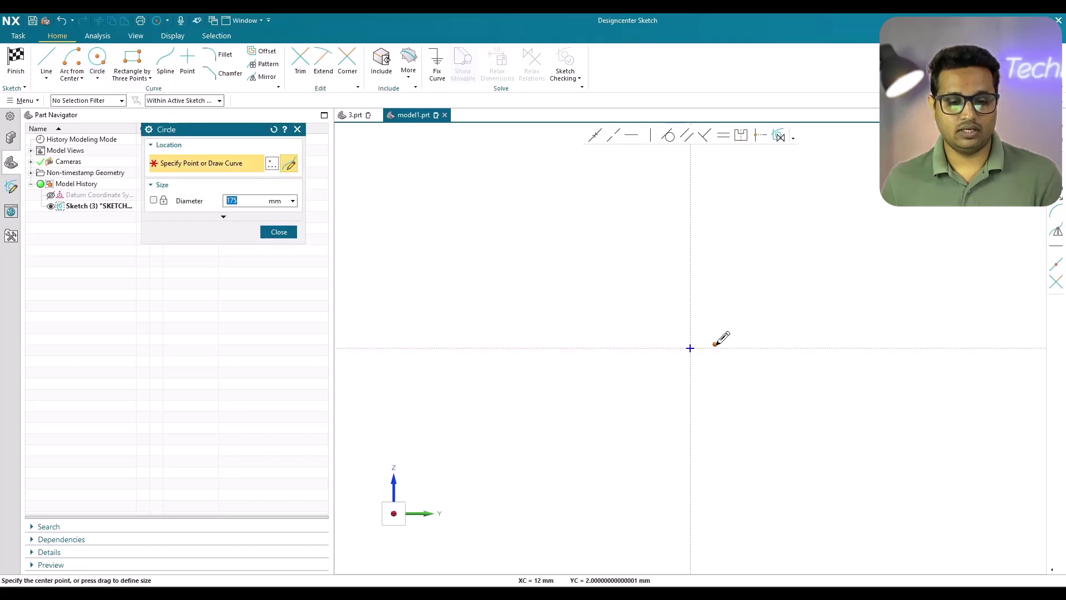
left_click(690, 348)
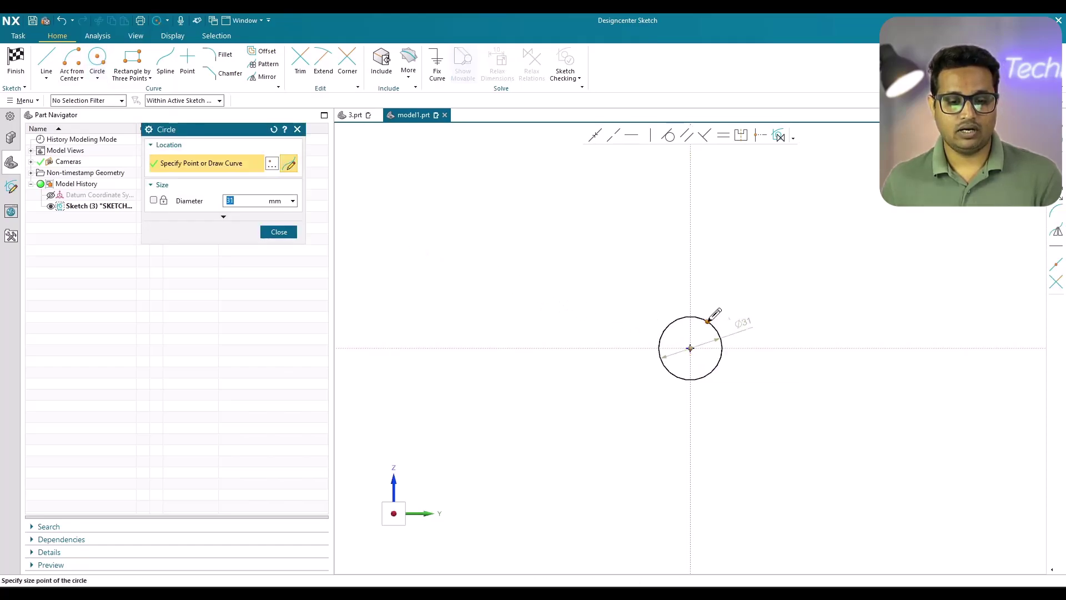
middle_click(435, 249)
scroll(436, 249, "down", 1)
scroll(436, 249, "down", 1)
scroll(504, 281, "up", 1)
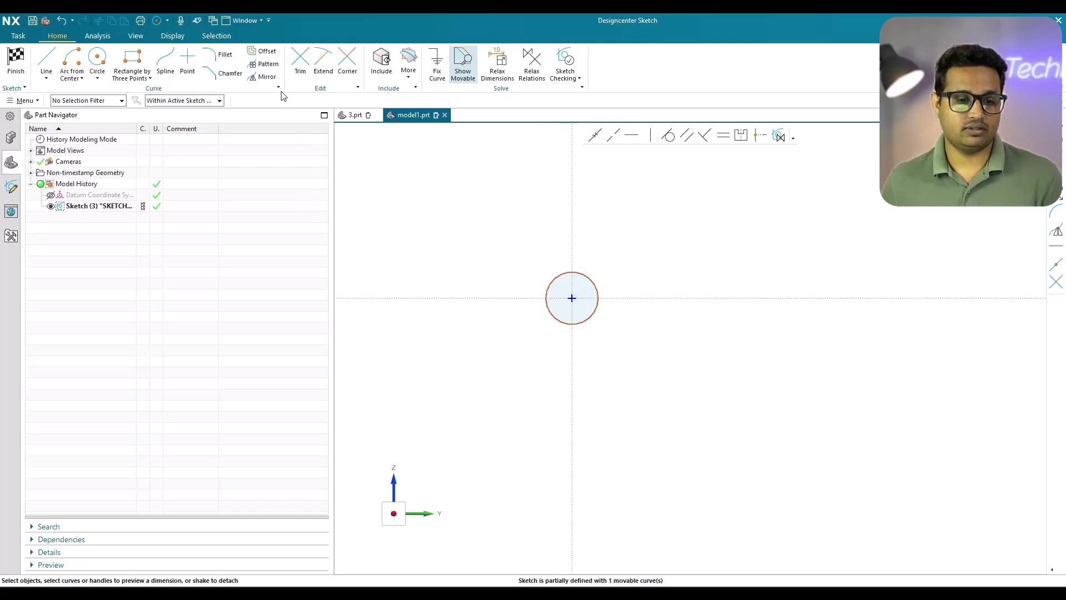
left_click(264, 64)
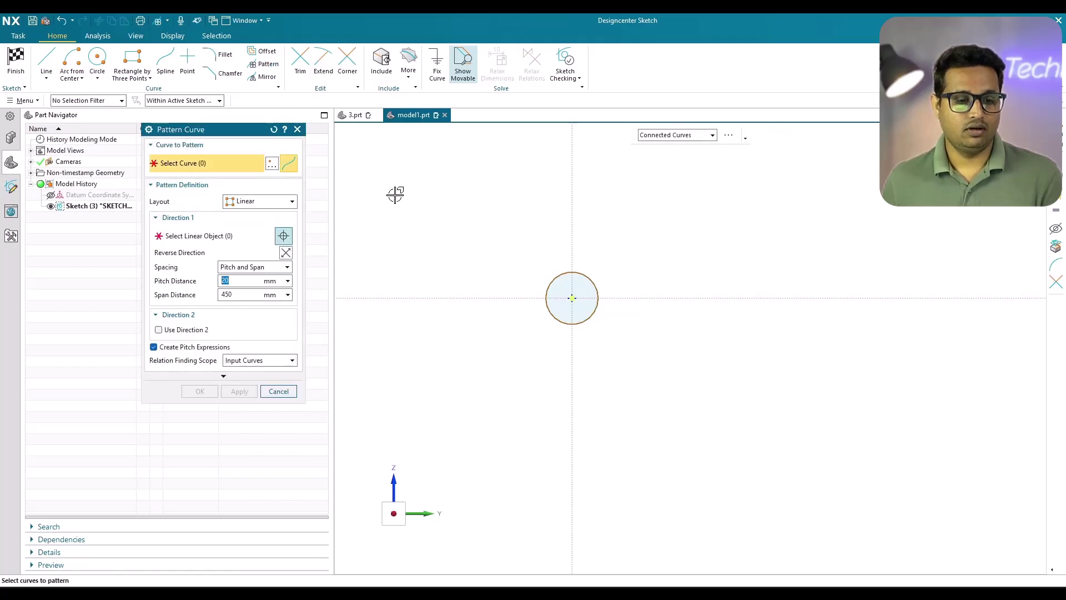
Pattern the circle linearly along the horizontal sketch axis using Count and Span spacing.
left_click(557, 276)
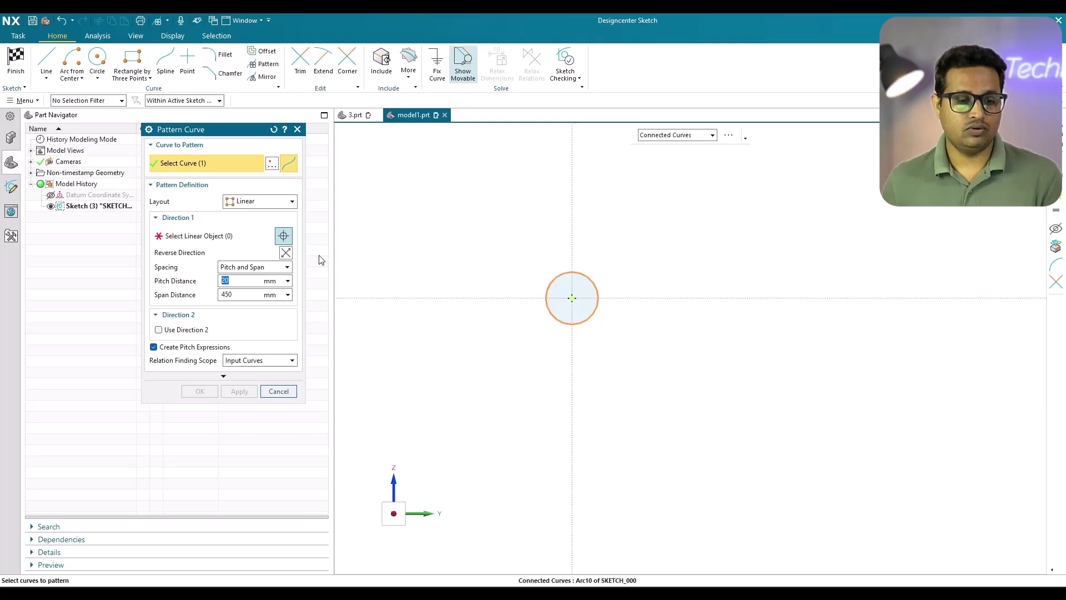
left_click(232, 236)
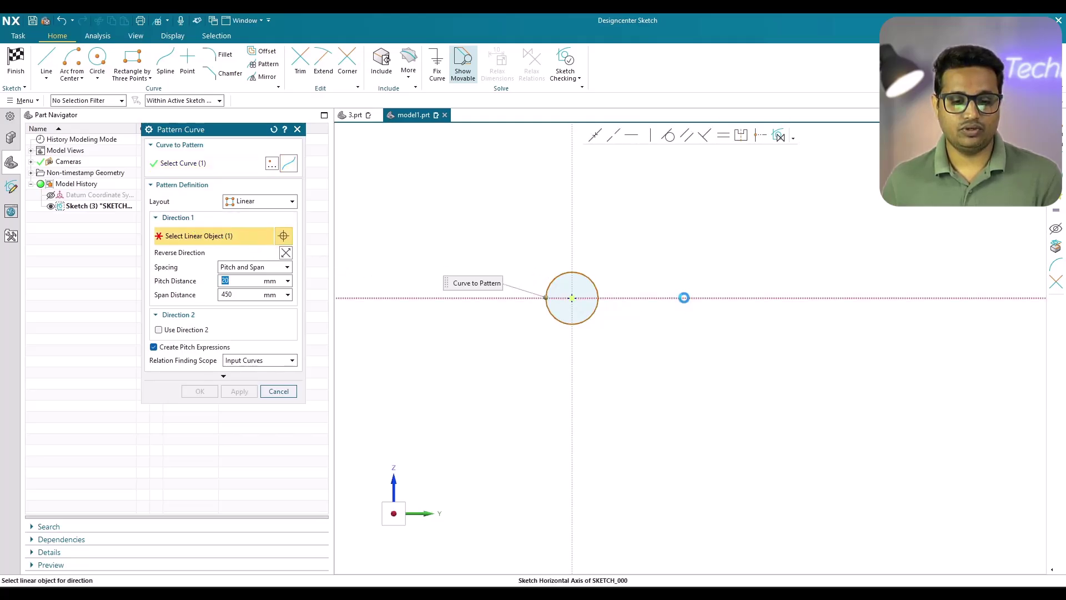
left_click(694, 299)
scroll(526, 269, "down", 3)
left_click(255, 267)
left_click(256, 278)
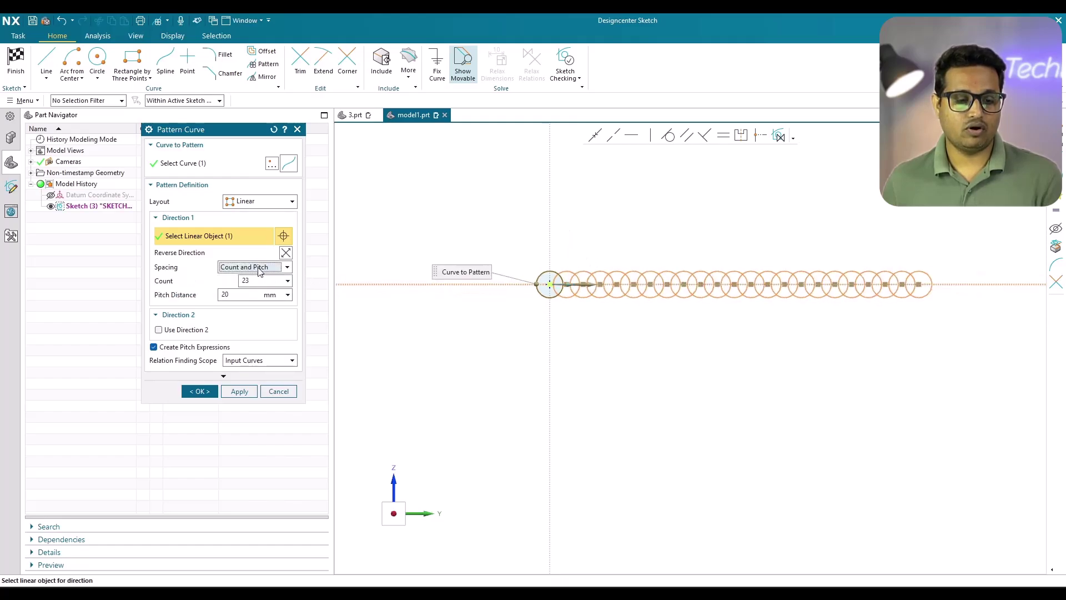
left_click(259, 268)
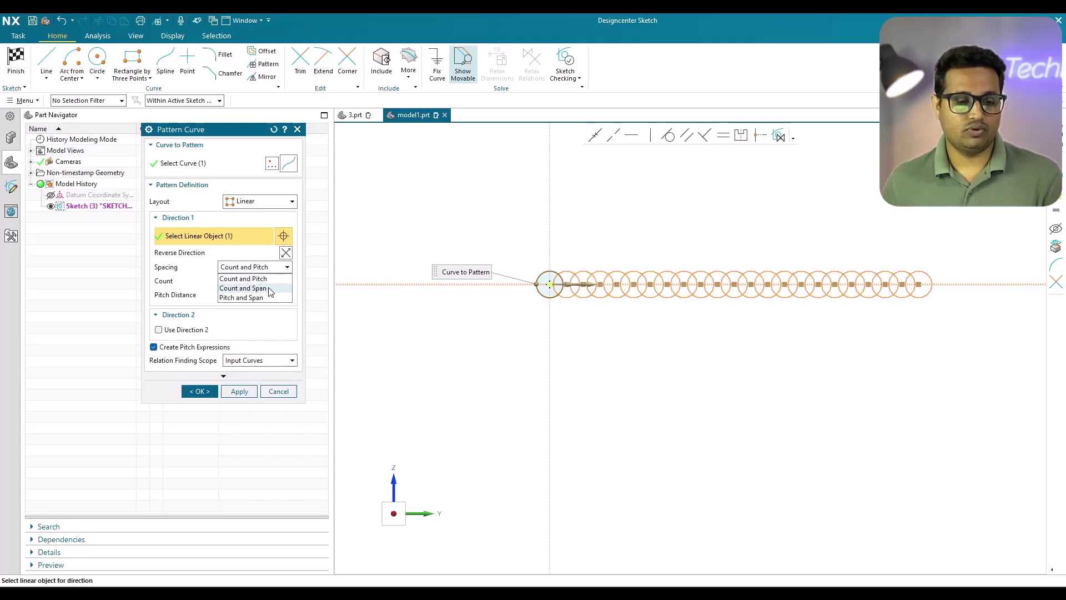
left_click(270, 288)
Set the pattern count to 5 and span to 400 mm, and enable Direction 2.
left_click(269, 285)
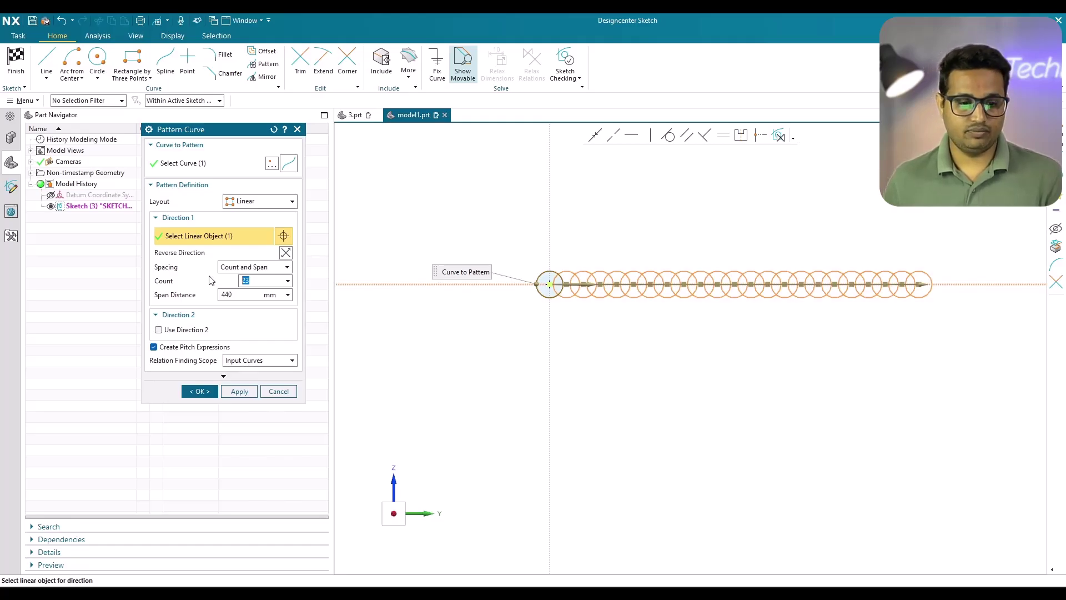
type("5")
key("Return")
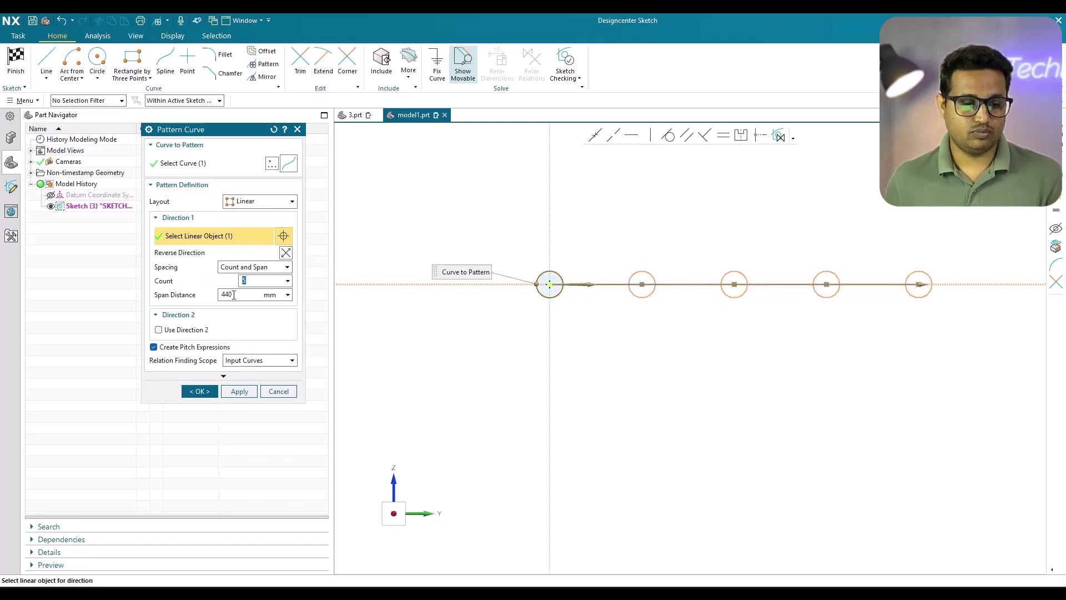
left_click(233, 294)
type("400")
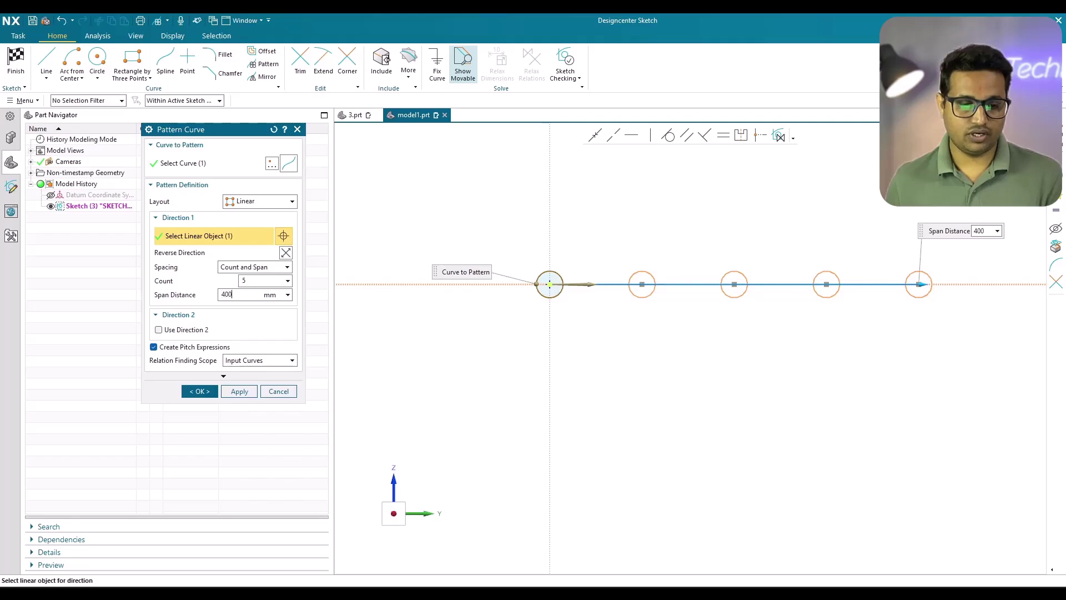
key("Return")
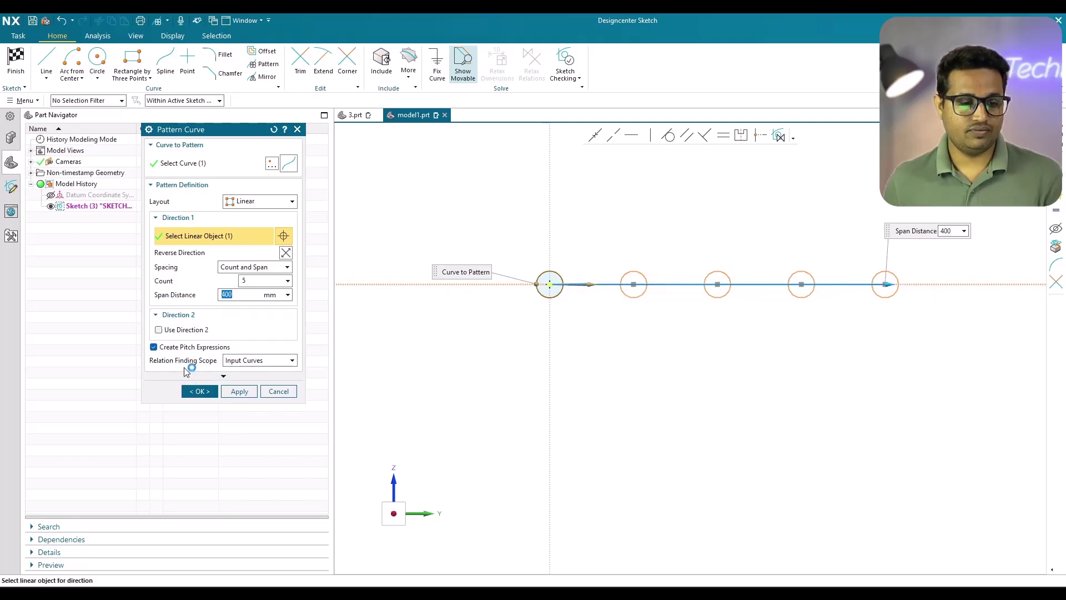
left_click(185, 335)
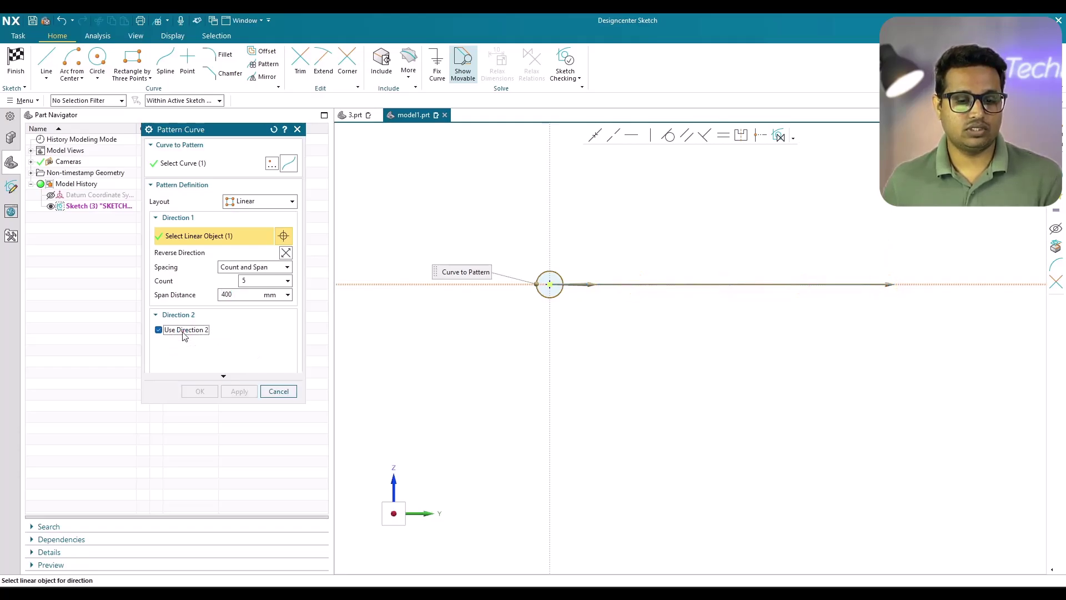
Set Direction 2 along the vertical axis with 5 copies over 400 mm and apply the grid.
left_click(547, 216)
scroll(544, 283, "up", 2)
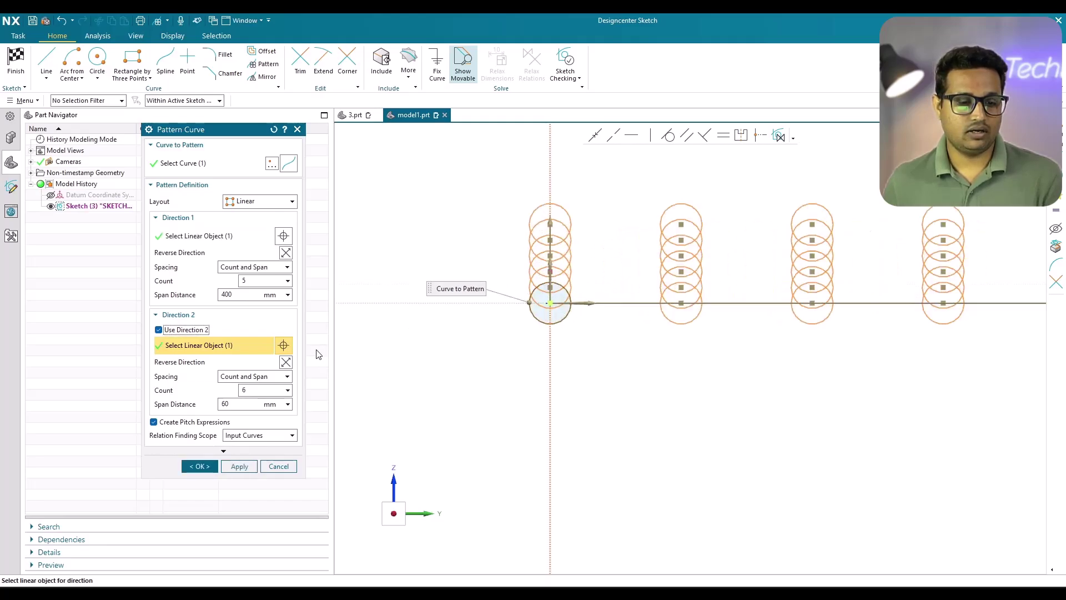
left_click(259, 376)
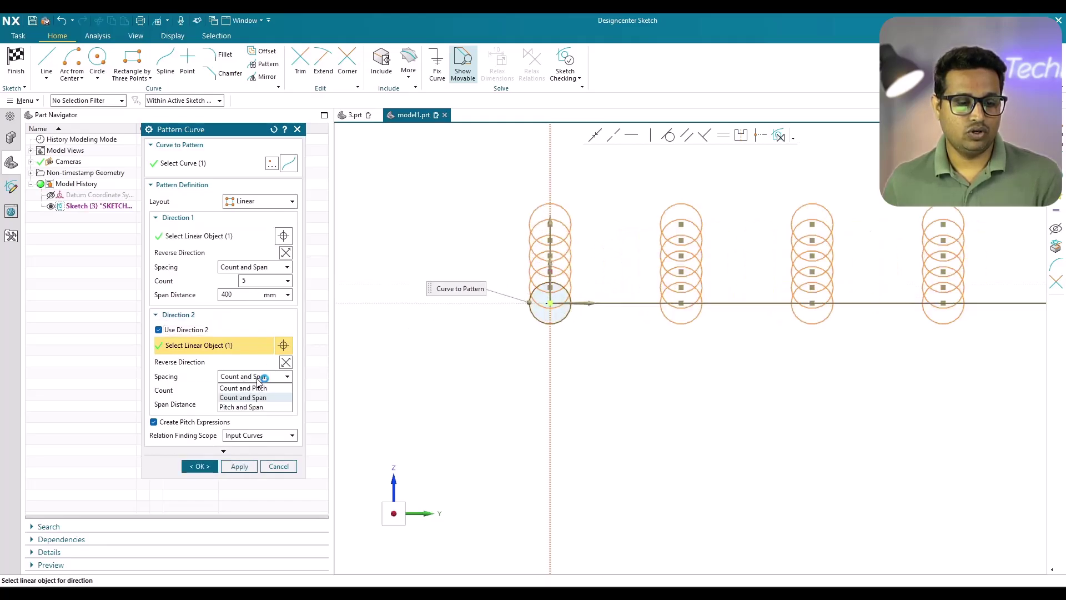
left_click(256, 385)
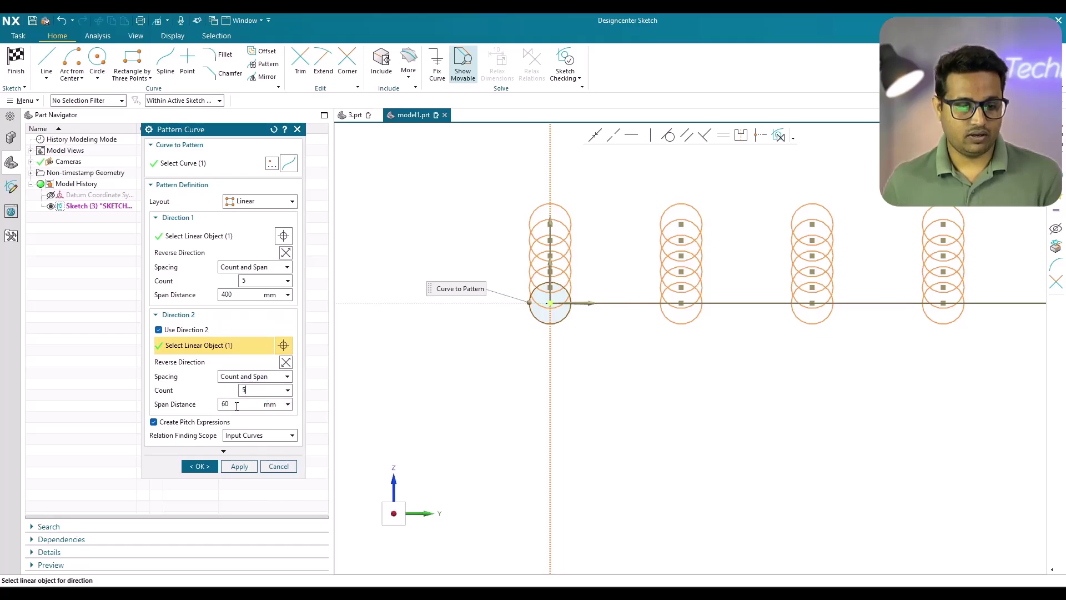
key("Tab")
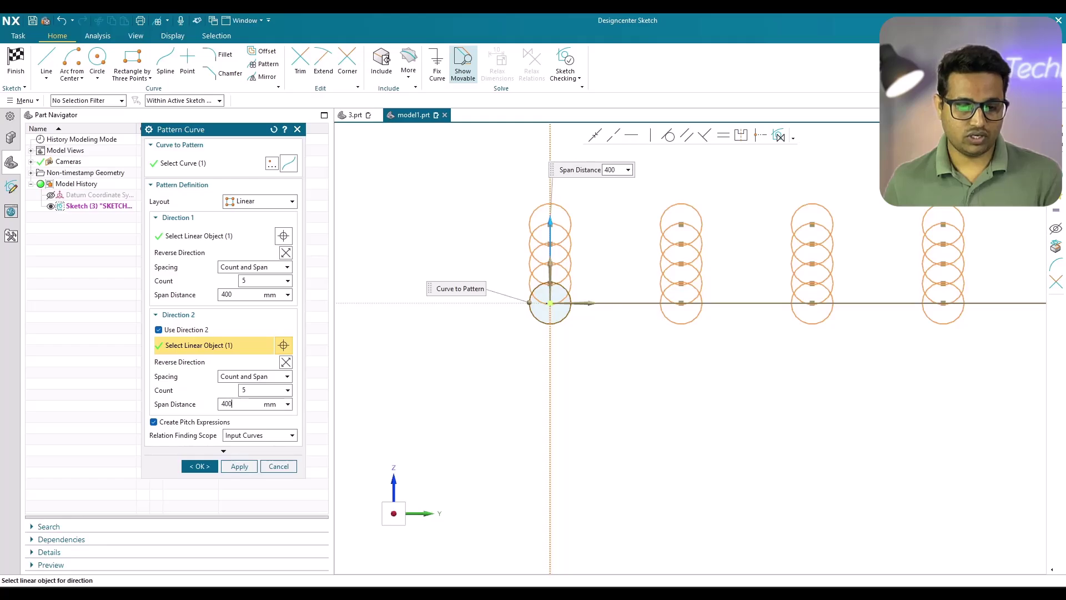
type("400")
key("Return")
scroll(471, 392, "up", 6)
scroll(472, 392, "down", 1)
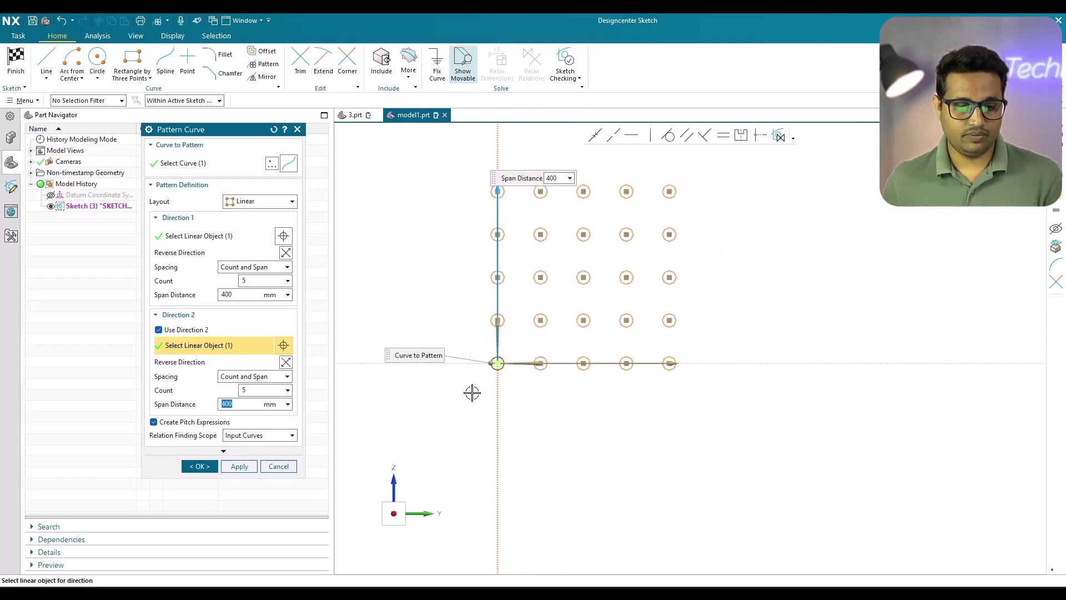
left_click(199, 466)
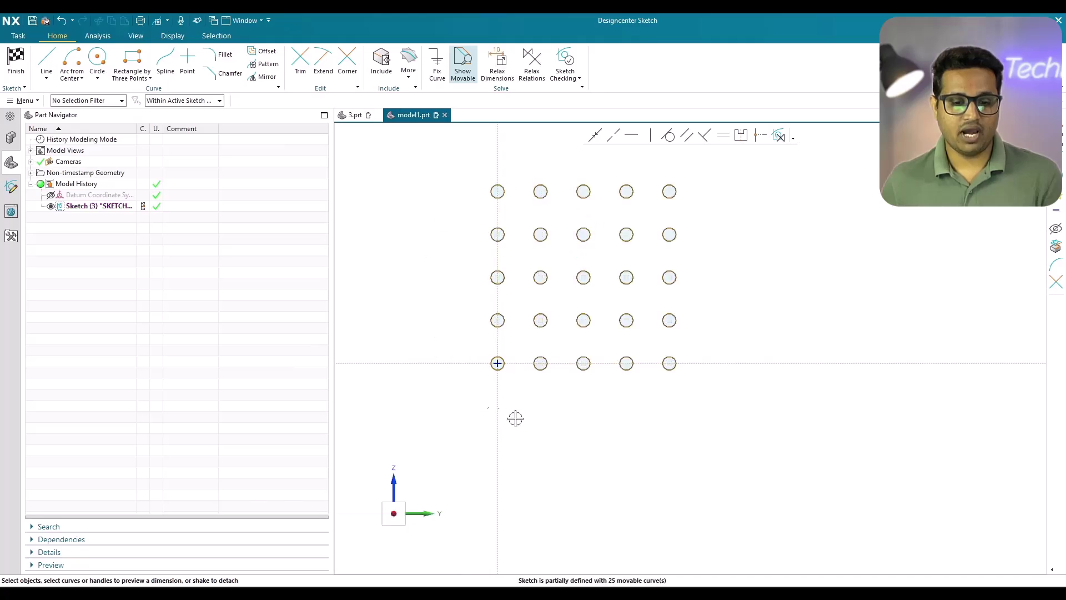
Box-select and delete all 25 grid circles, accepting the relations warning.
left_click(546, 377)
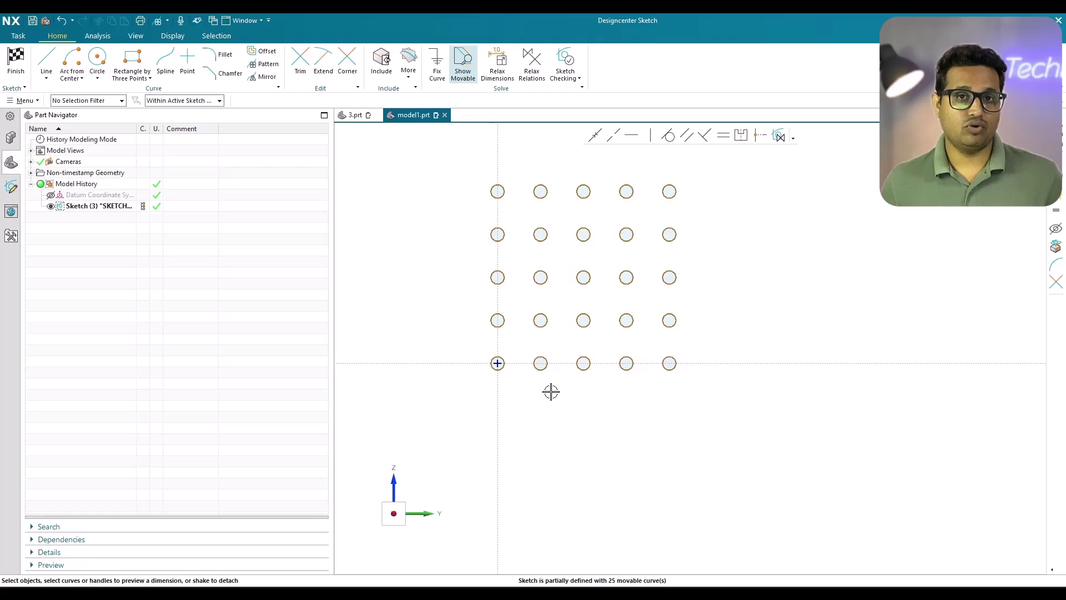
left_click_drag(469, 181, 743, 425)
key("Delete")
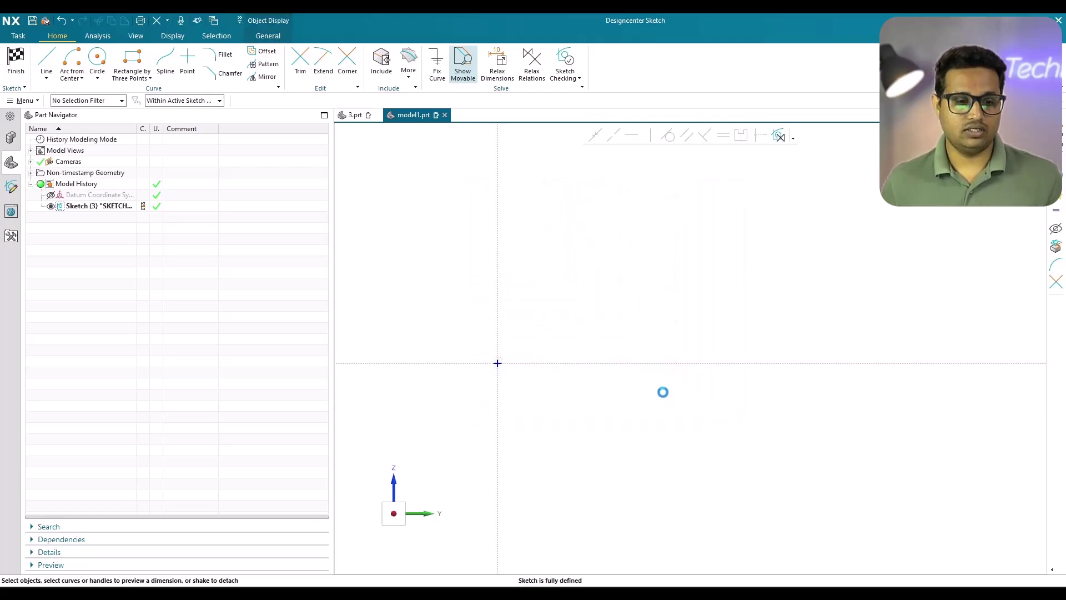
left_click(533, 323)
Draw a 32 mm circle on the horizontal axis.
left_click(97, 59)
left_click(618, 364)
key("Escape")
Pattern the circle circularly about the sketch origin with Count and Span spacing.
left_click(264, 64)
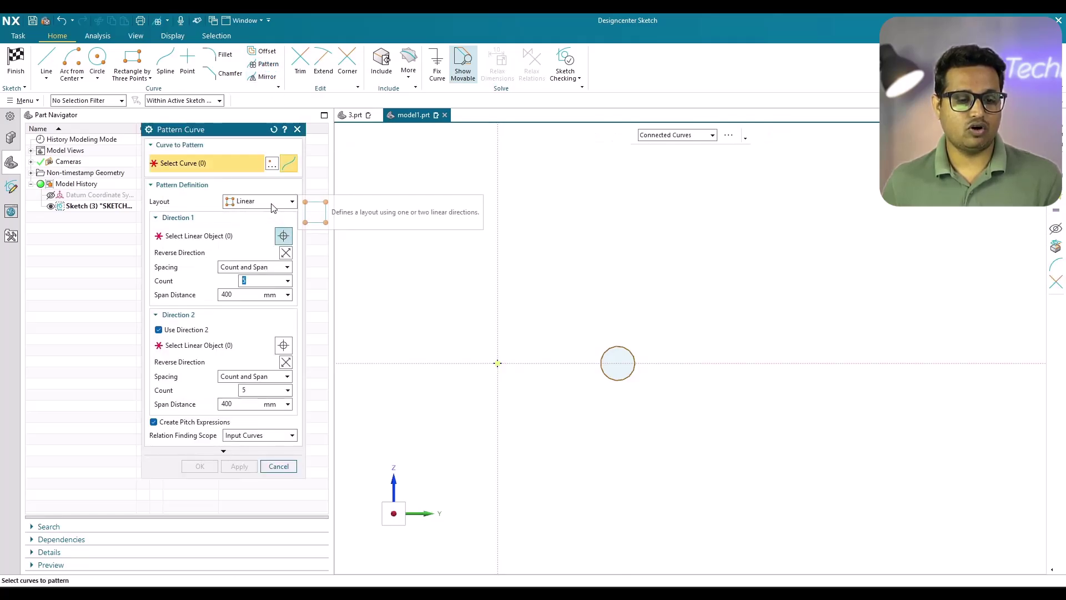
left_click(266, 201)
left_click(259, 224)
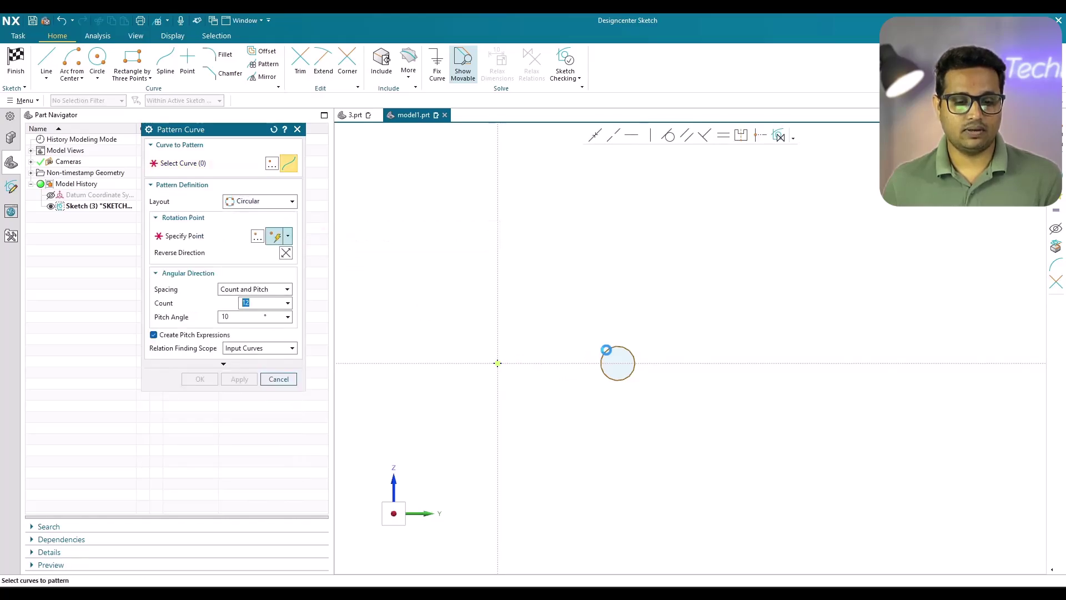
left_click(609, 354)
left_click(206, 242)
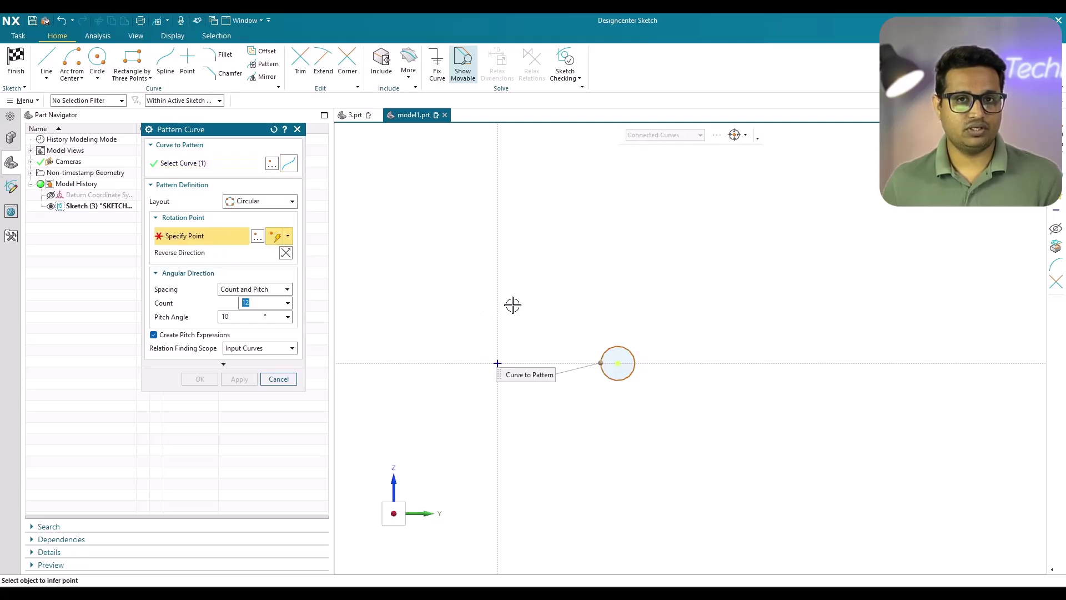
left_click(498, 364)
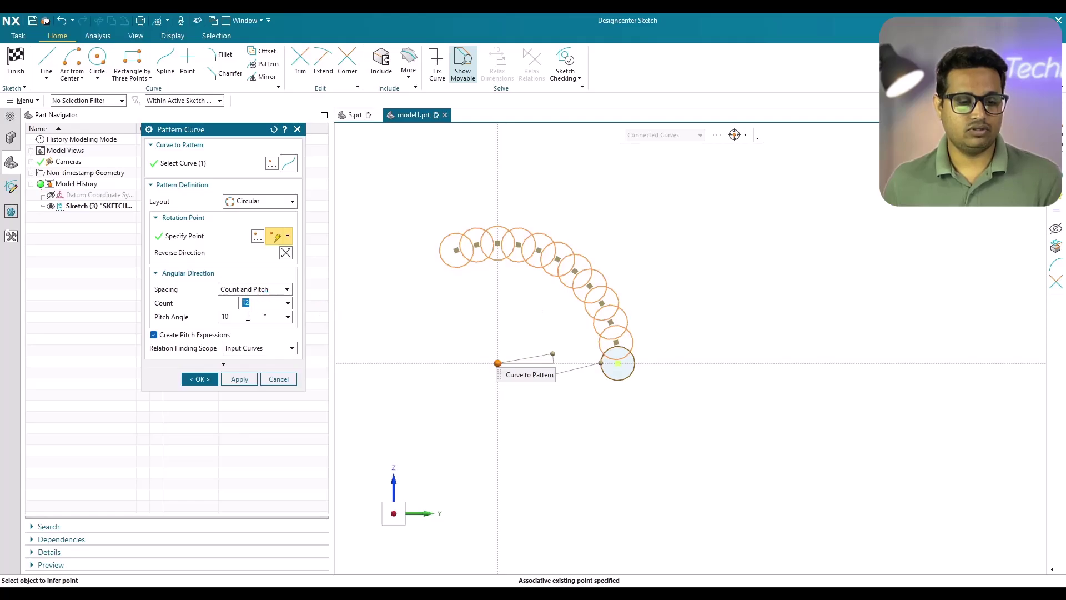
left_click(246, 289)
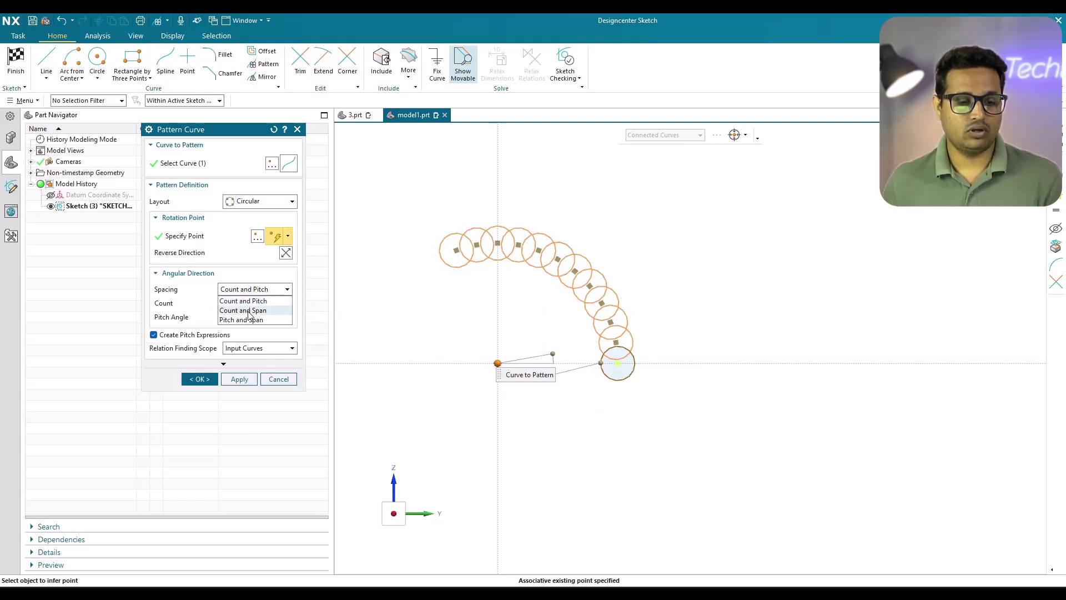
left_click(250, 311)
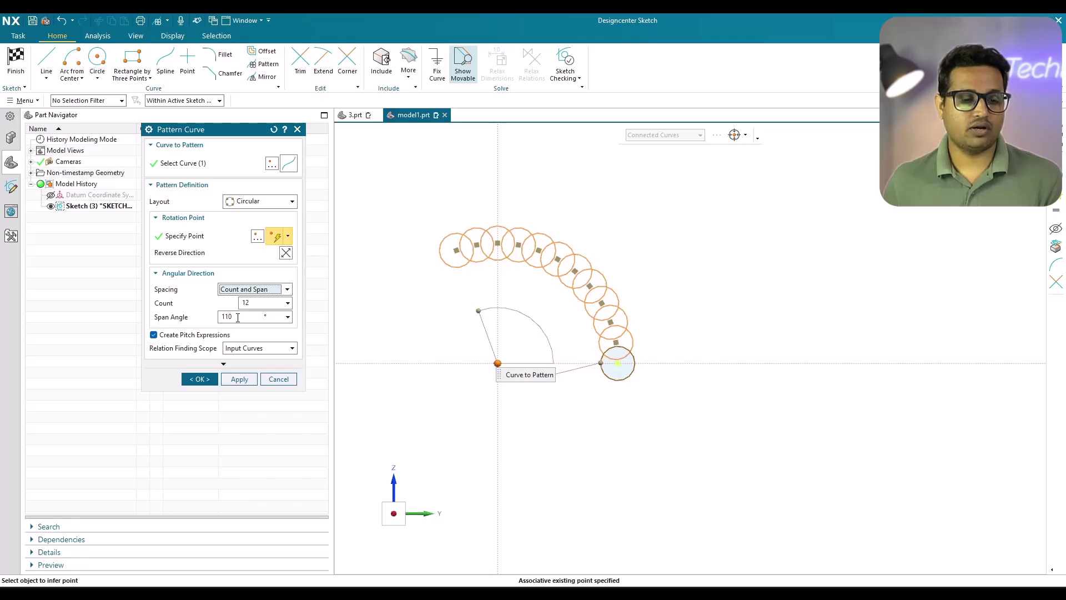
double_click(237, 318)
Set the circular pattern span angle to 360° and select the count value.
type("360")
key("Return")
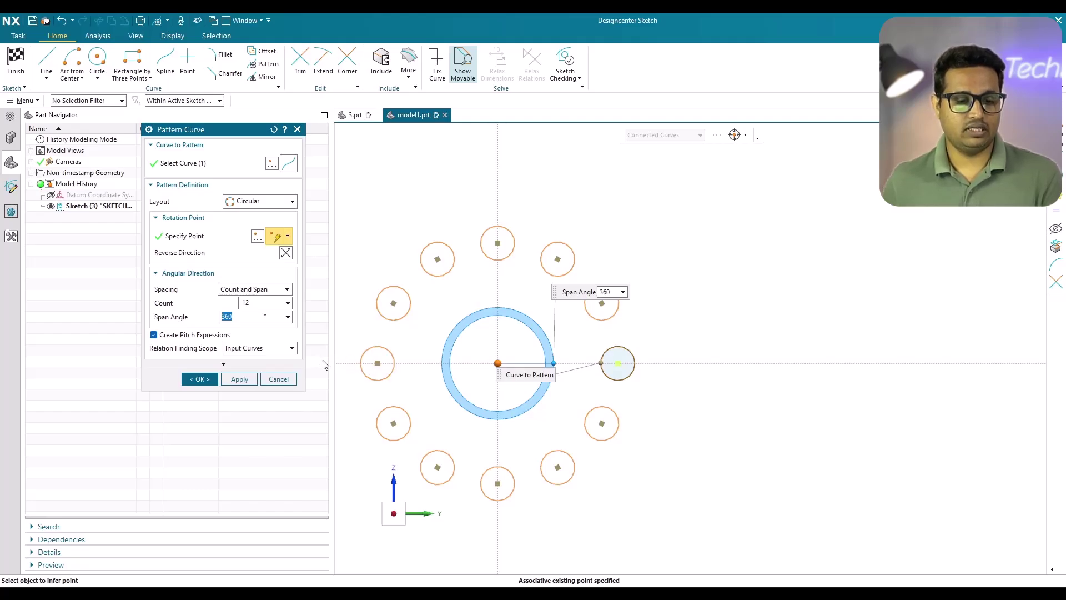
double_click(246, 302)
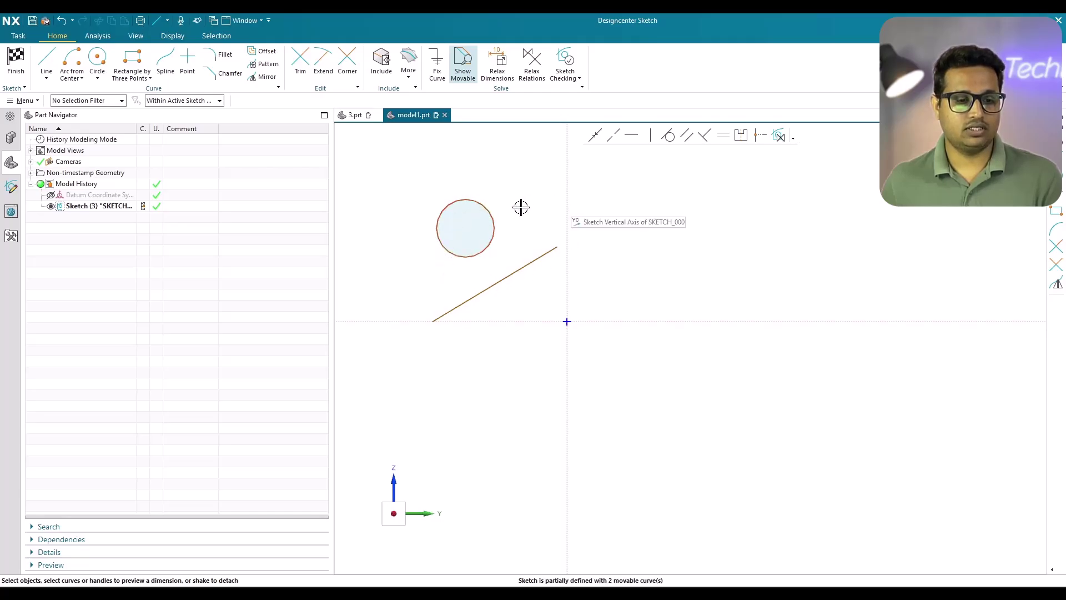
Mirror the circle across the vertical sketch axis.
left_click(262, 76)
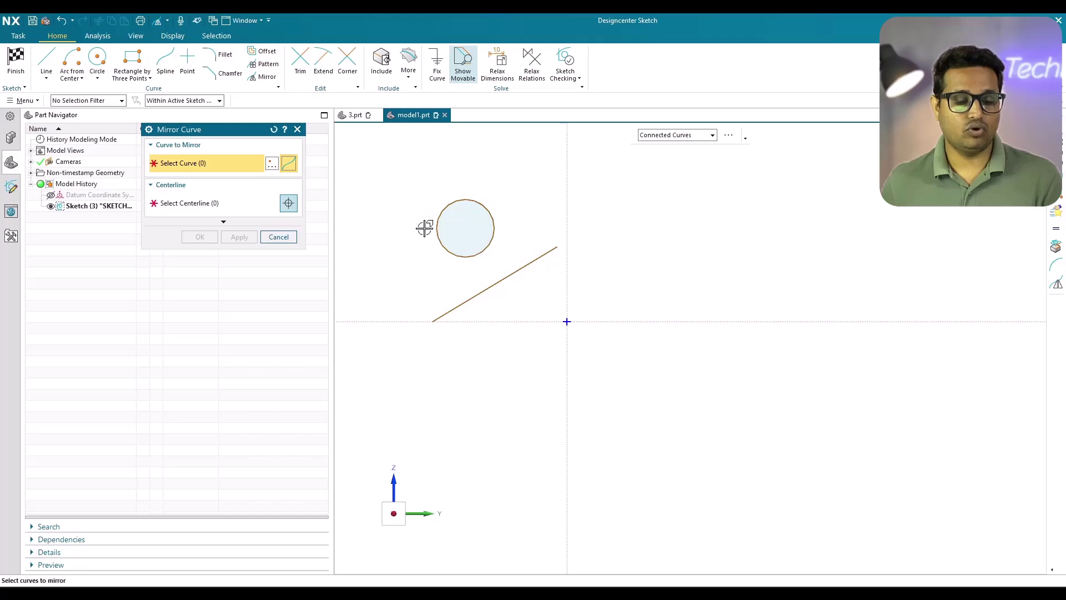
left_click(486, 240)
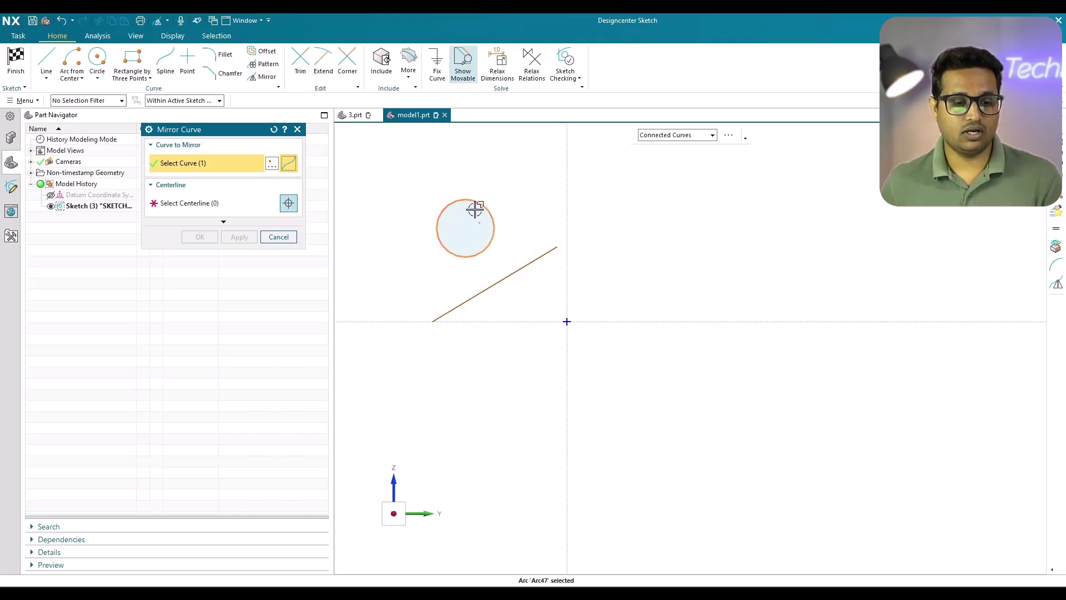
left_click(255, 211)
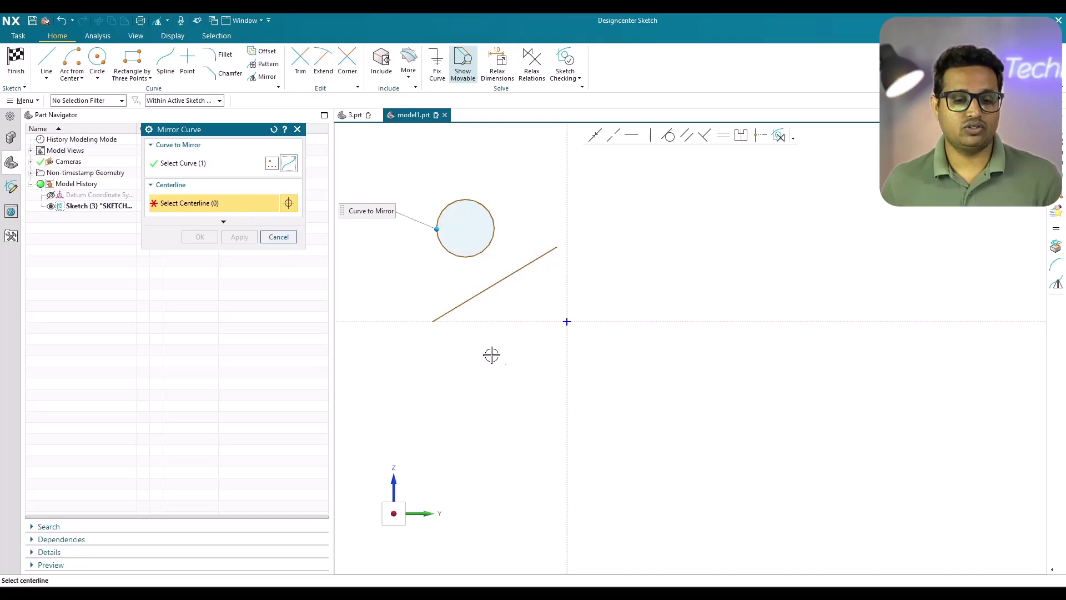
left_click(567, 228)
left_click(239, 236)
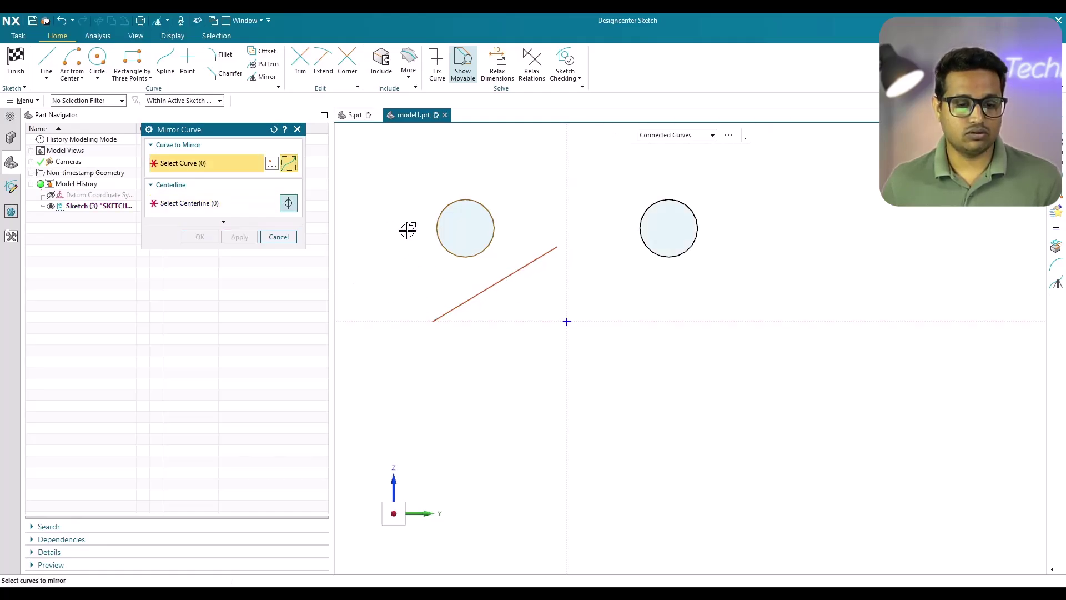
Mirror the left circle across the slanted line.
left_click(437, 229)
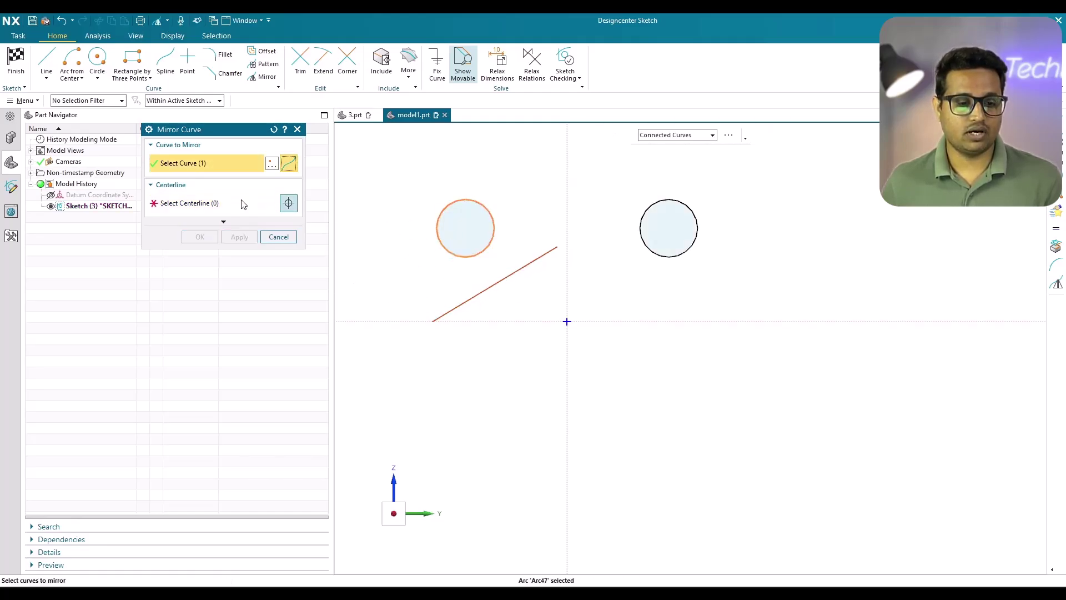
left_click(508, 276)
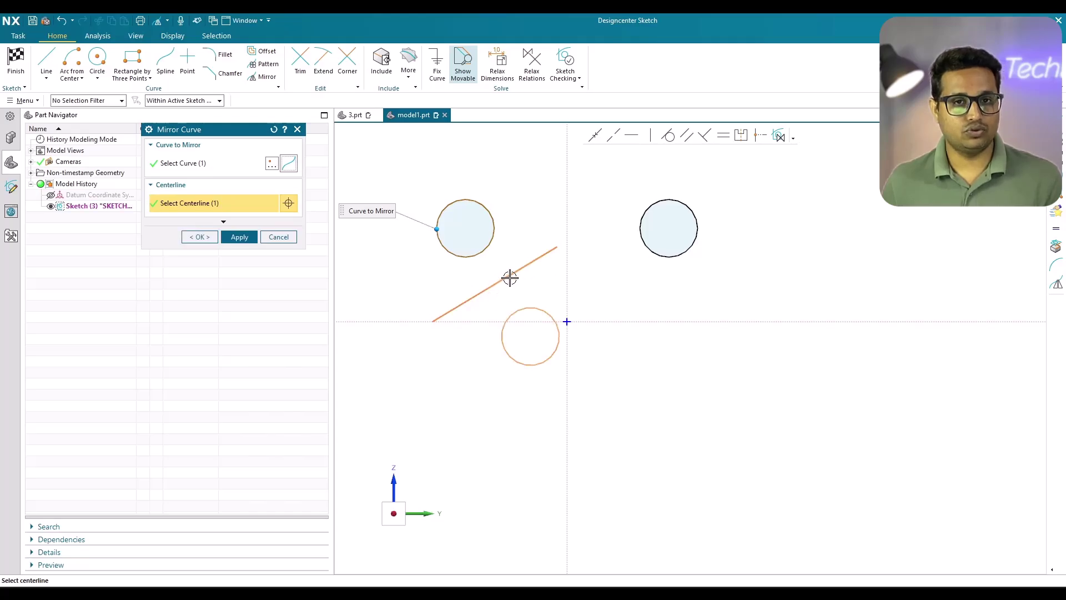
left_click(201, 237)
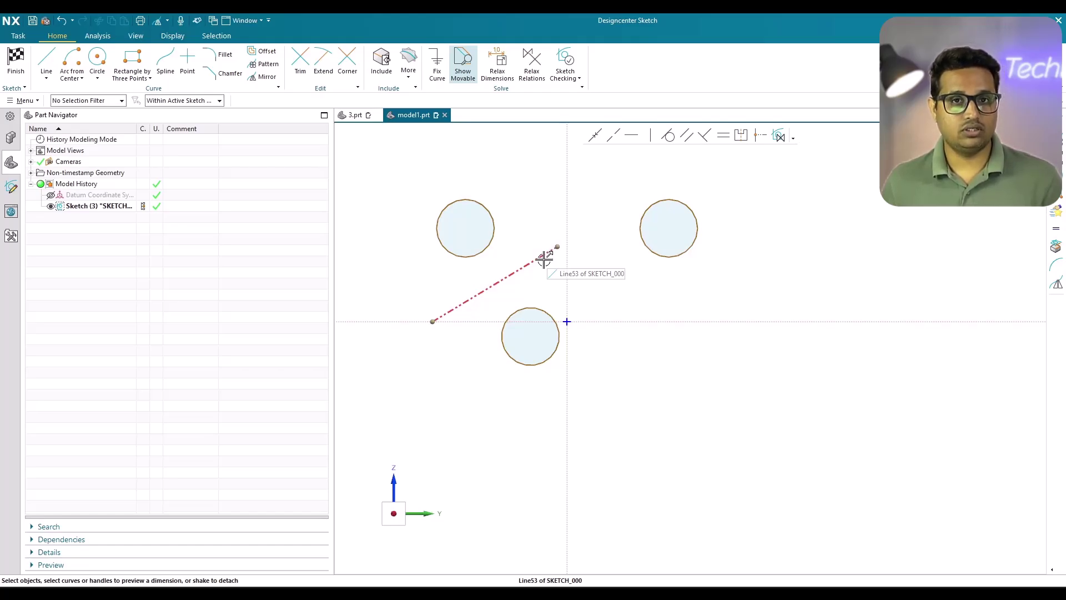
left_click(266, 77)
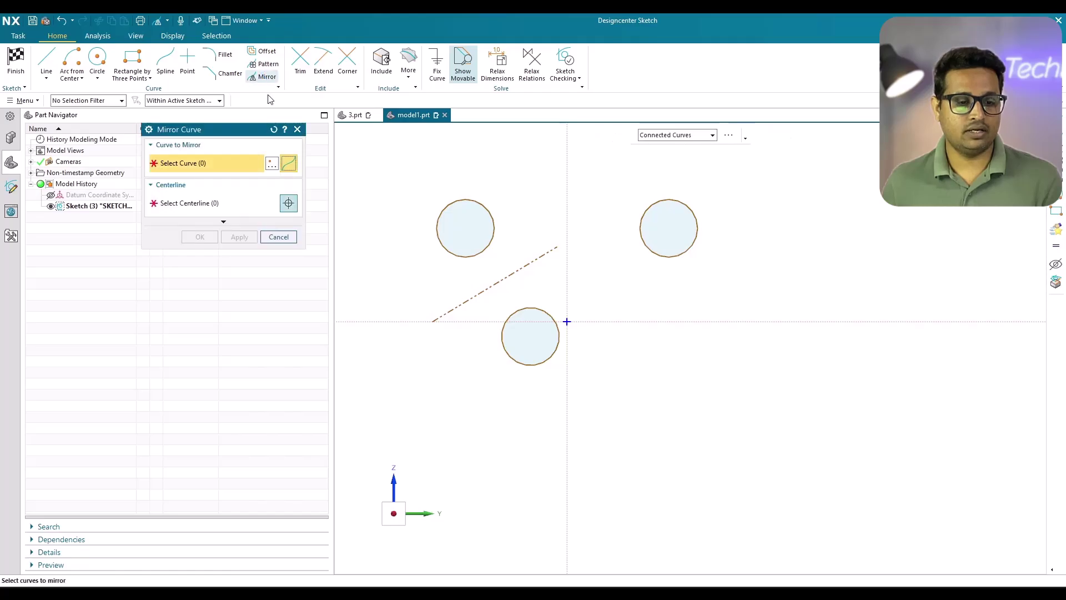
Uncheck Convert Centerline to Reference in Mirror Curve settings, then cancel the mirror.
left_click(224, 222)
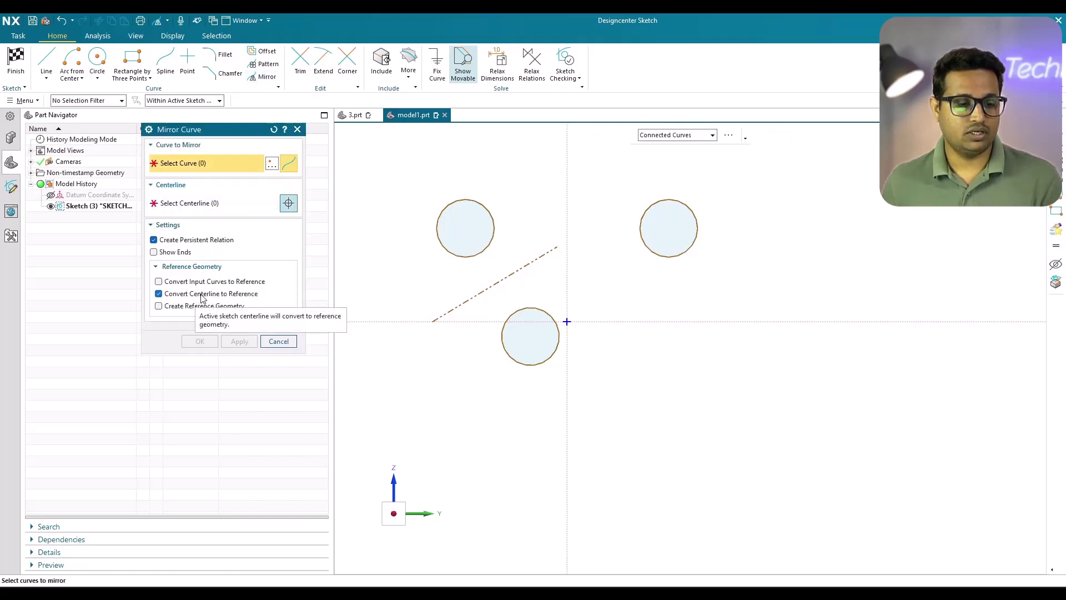
left_click(228, 294)
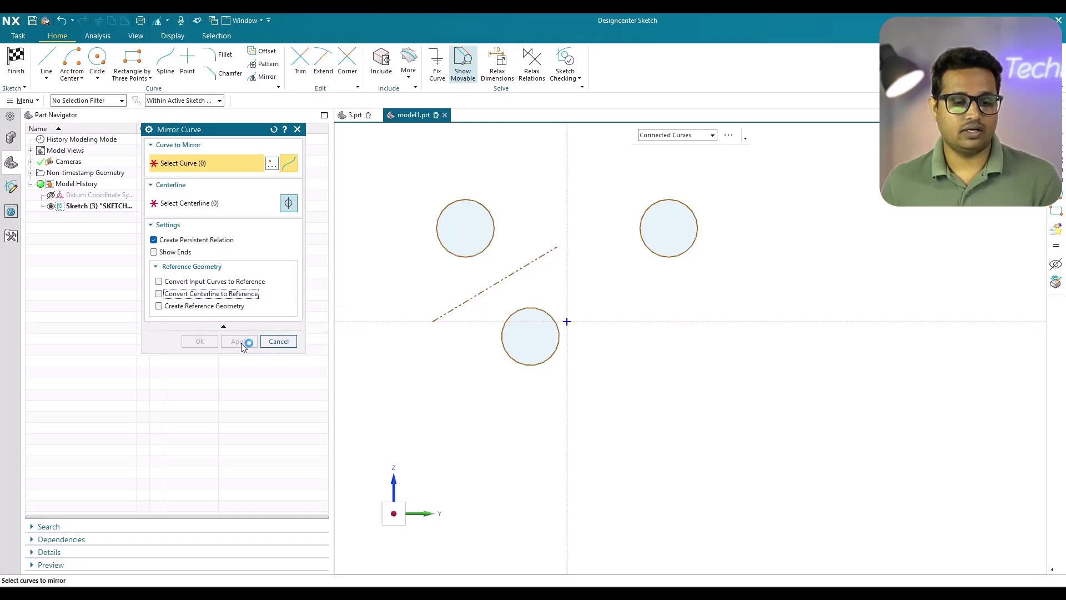
left_click(279, 341)
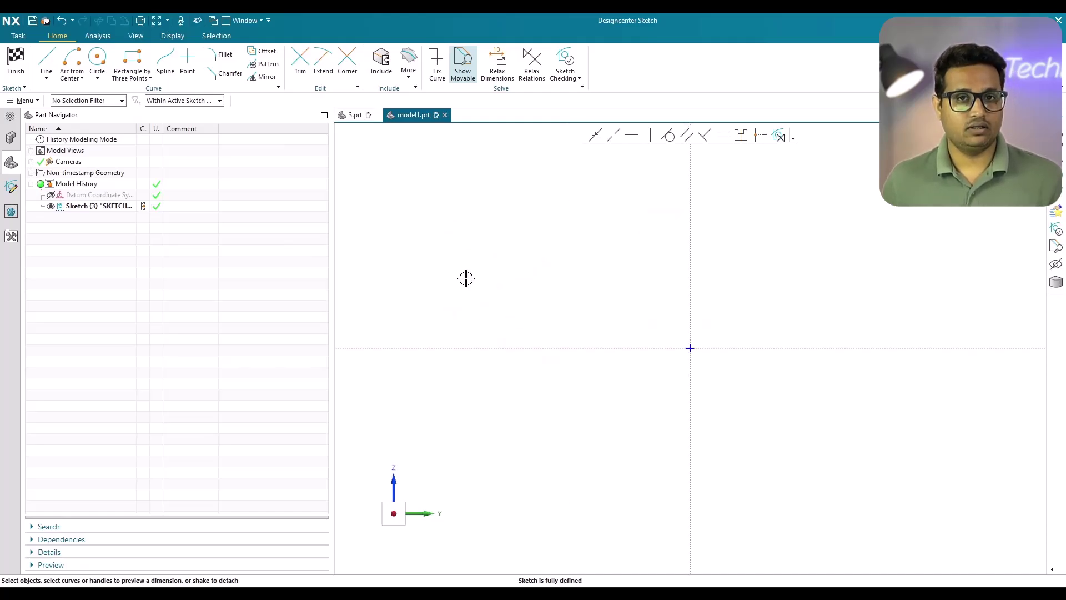
left_click(466, 279)
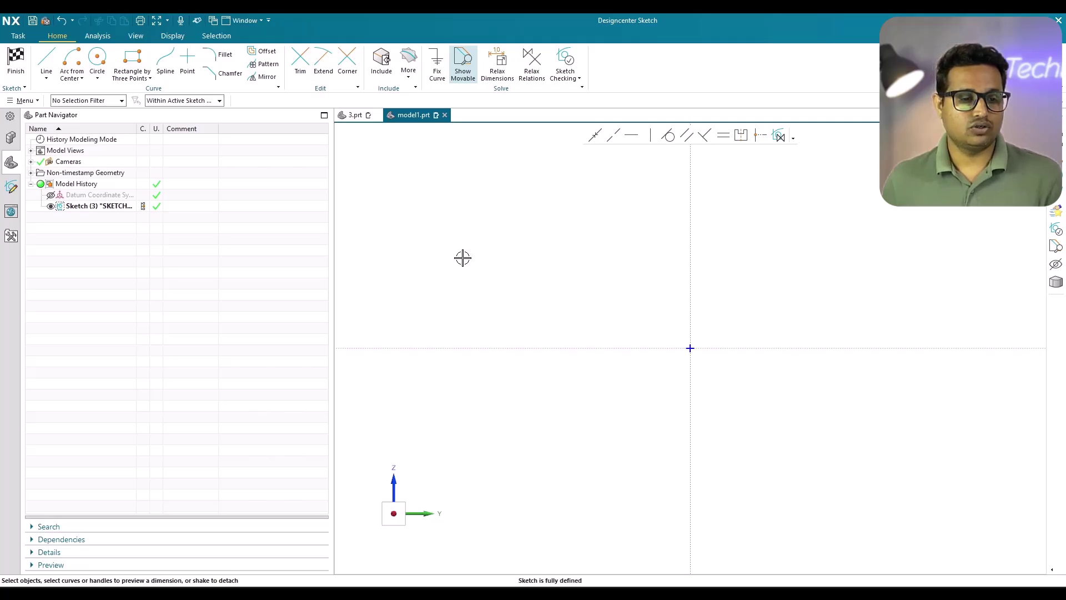
Draw a horizontal line and a slanted line below it.
left_click(49, 52)
left_click(451, 239)
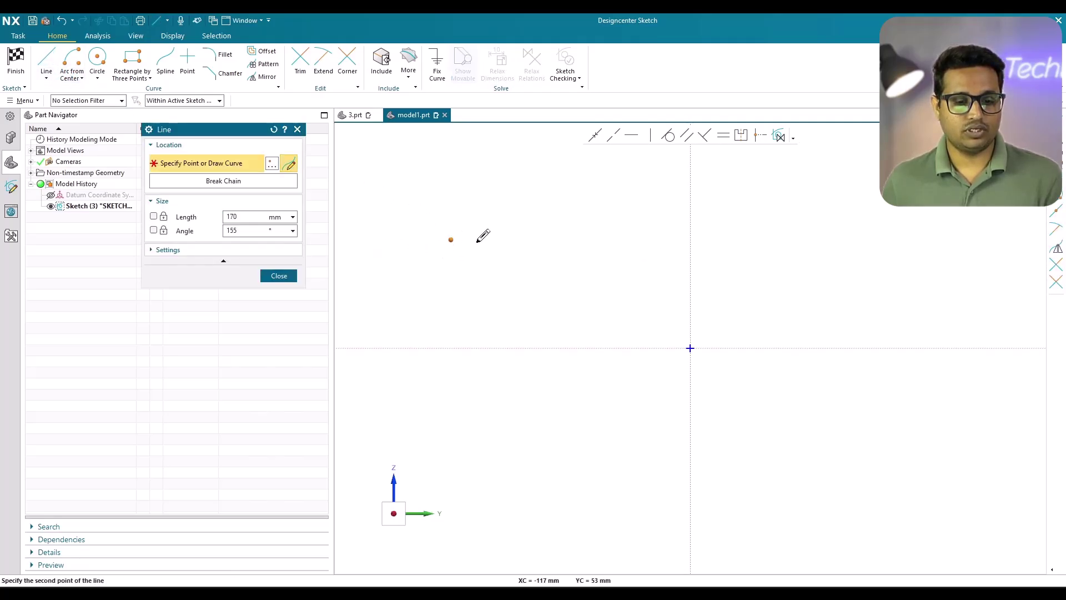
left_click(623, 239)
left_click(549, 197)
left_click(518, 314)
key("Escape")
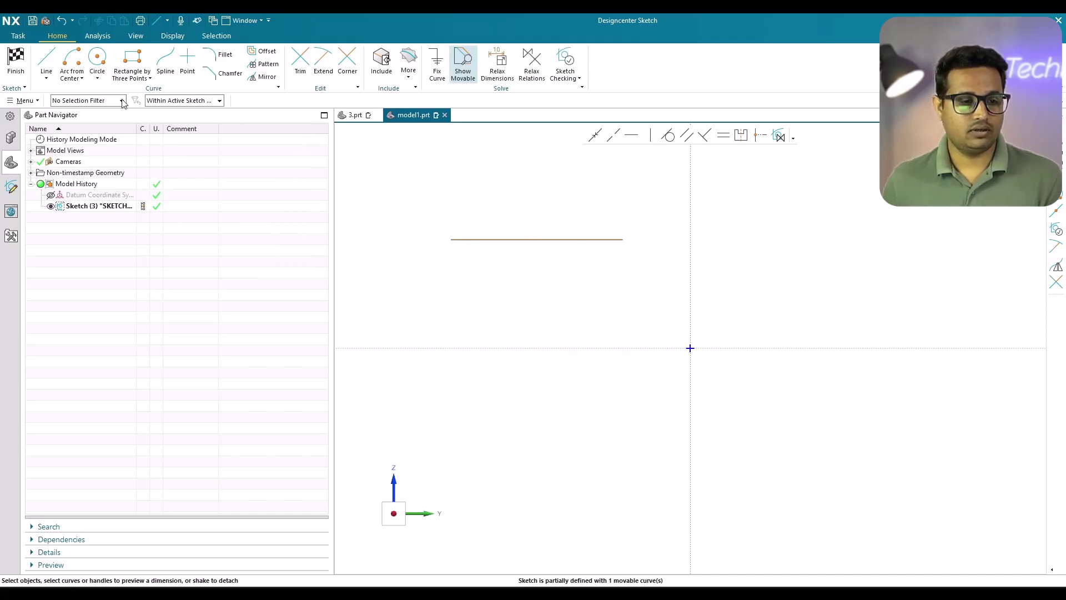
Draw another slanted line crossing the horizontal line, then trim its part above the horizontal.
left_click(46, 58)
left_click(561, 201)
left_click(474, 301)
left_click(279, 276)
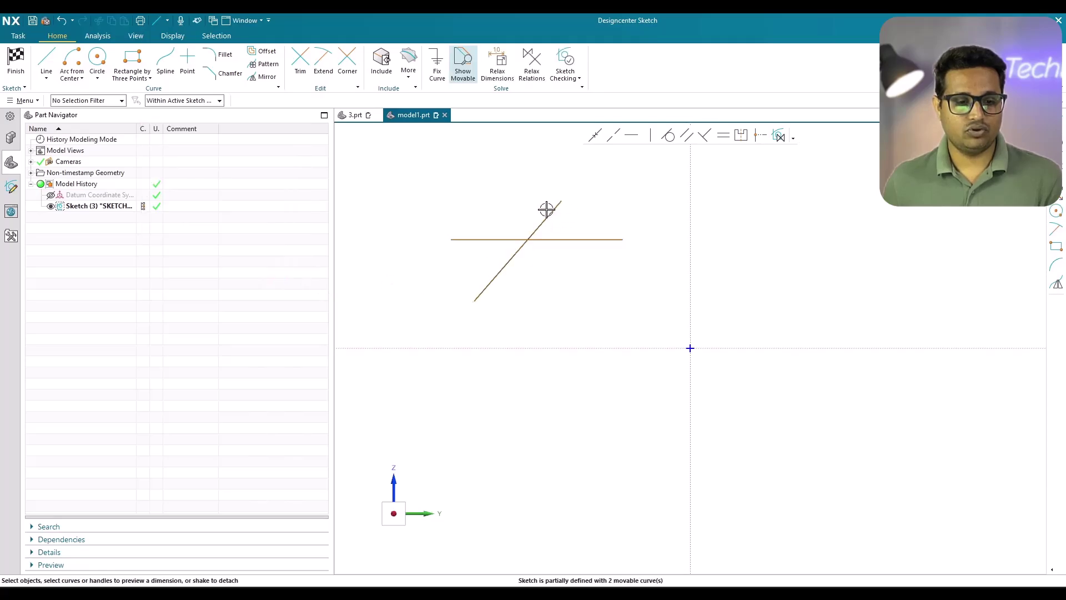
key("t")
left_click(555, 207)
left_click(278, 237)
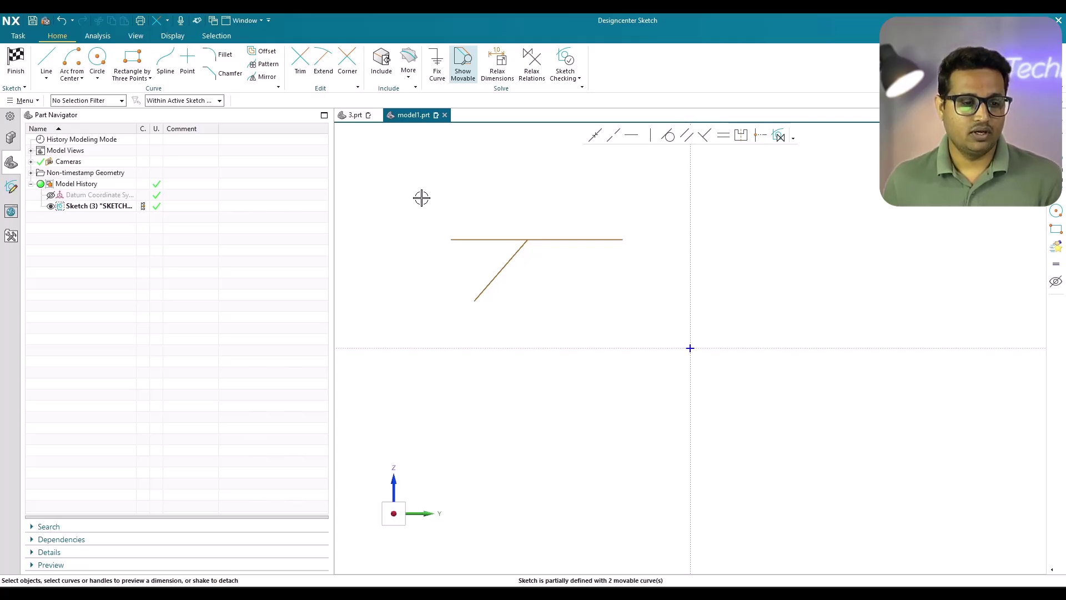
Draw a separate vertical line about 59 mm long below the horizontal line.
left_click(46, 75)
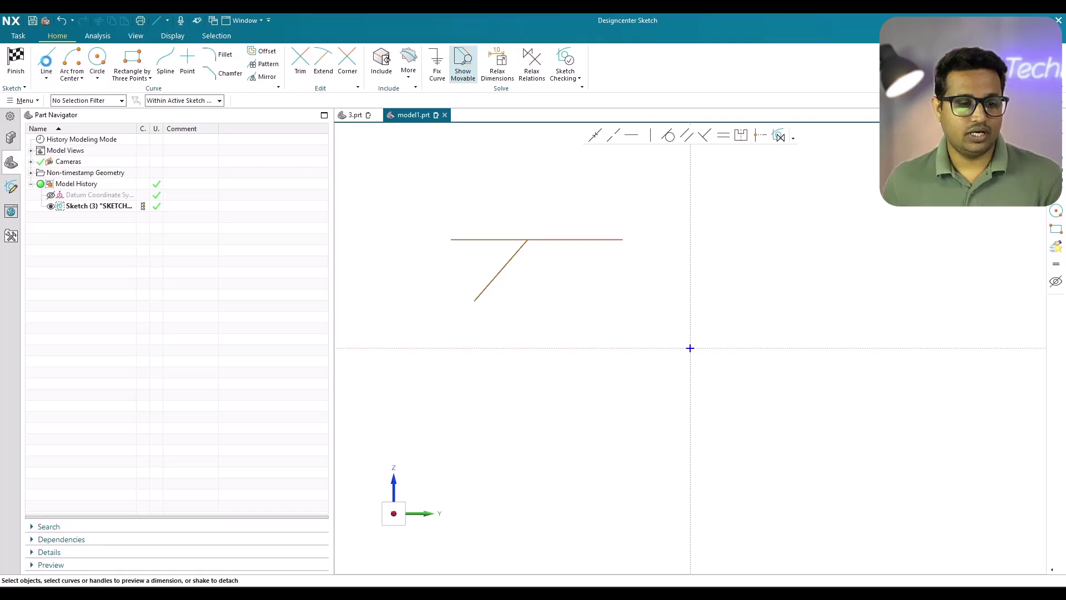
left_click(559, 272)
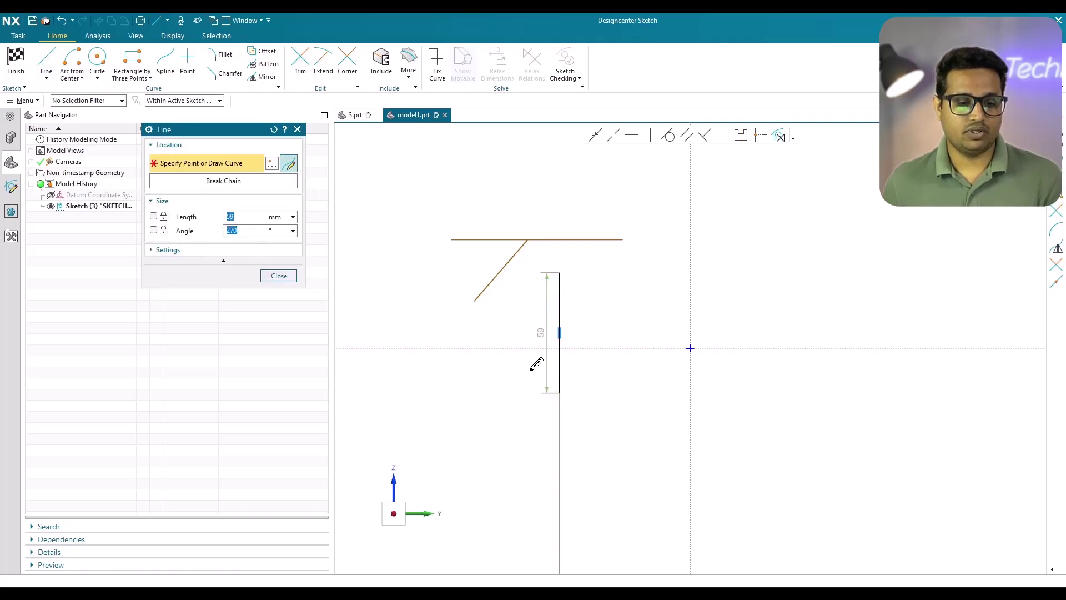
left_click(559, 392)
left_click(279, 276)
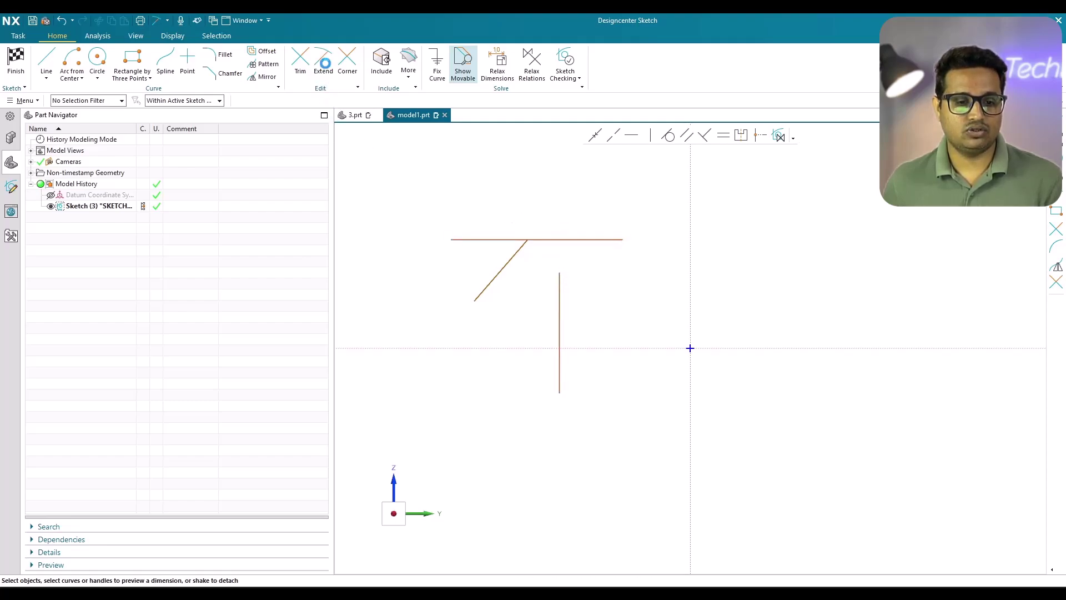
Extend the vertical line up to the horizontal line.
left_click(323, 61)
left_click(559, 295)
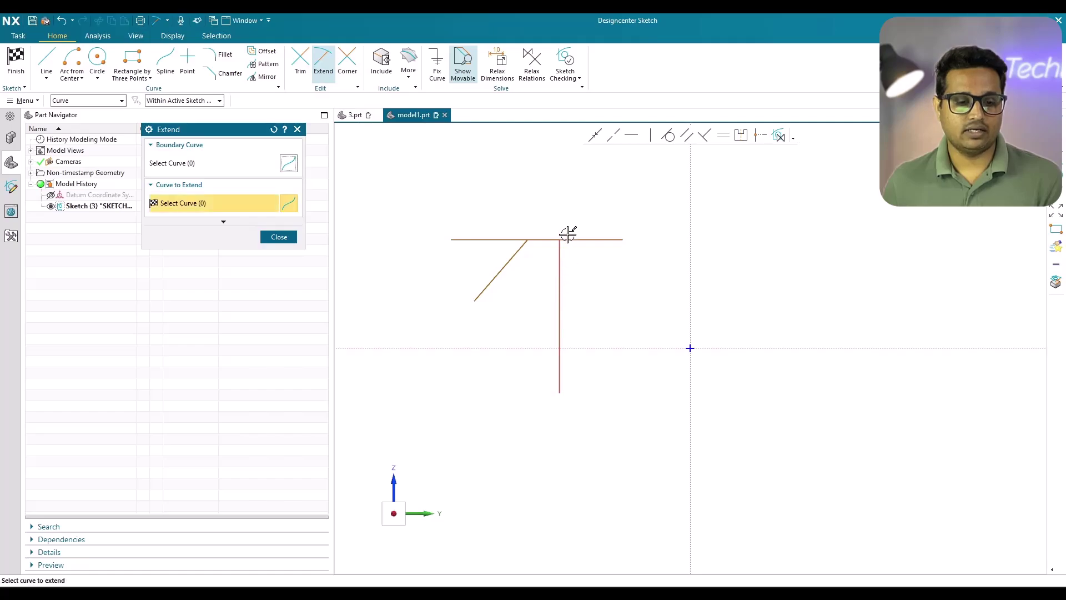
left_click(279, 236)
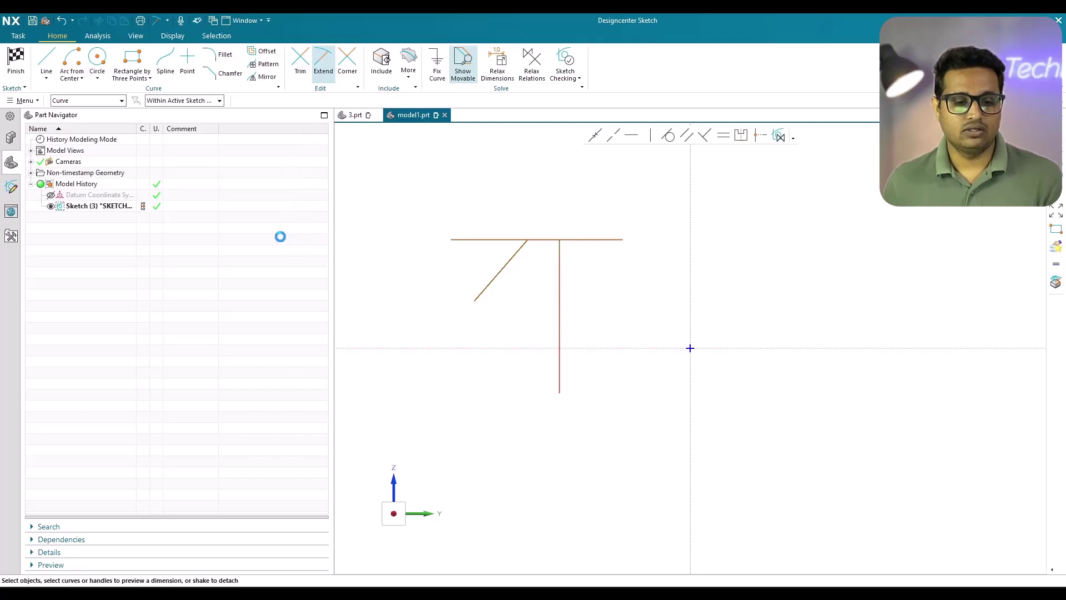
left_click(327, 75)
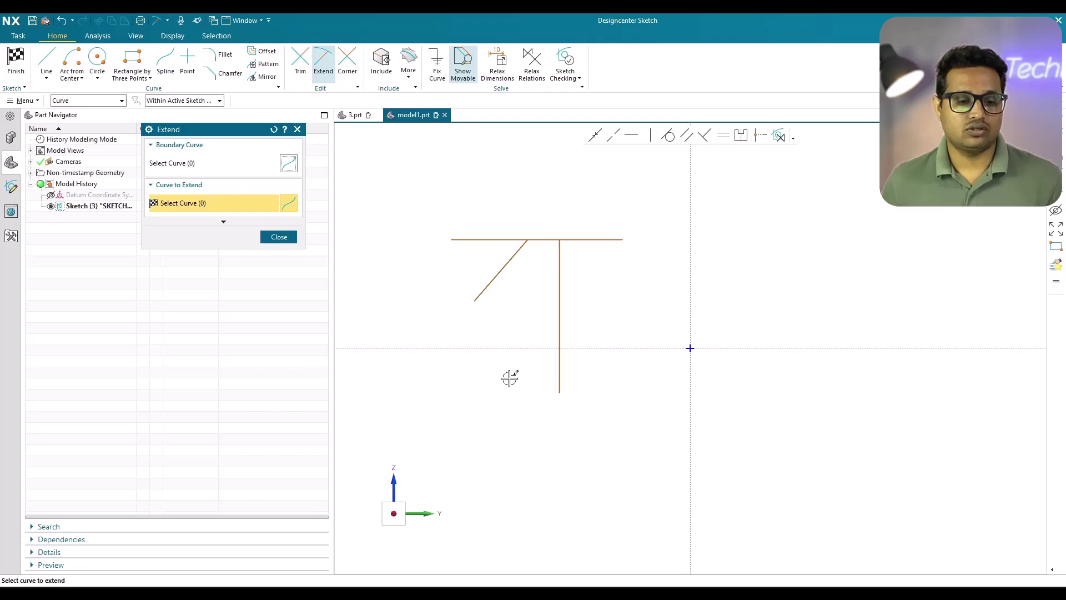
left_click(279, 237)
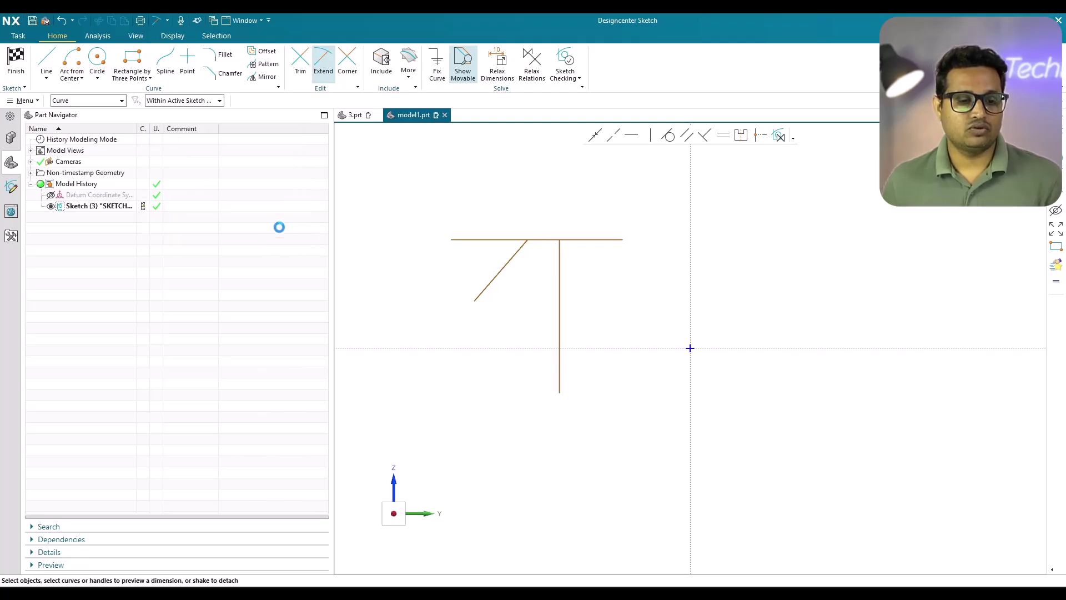
Draw a long 130 mm slanted line to the left of the shape.
left_click(46, 58)
left_click(383, 222)
left_click(480, 468)
left_click(280, 276)
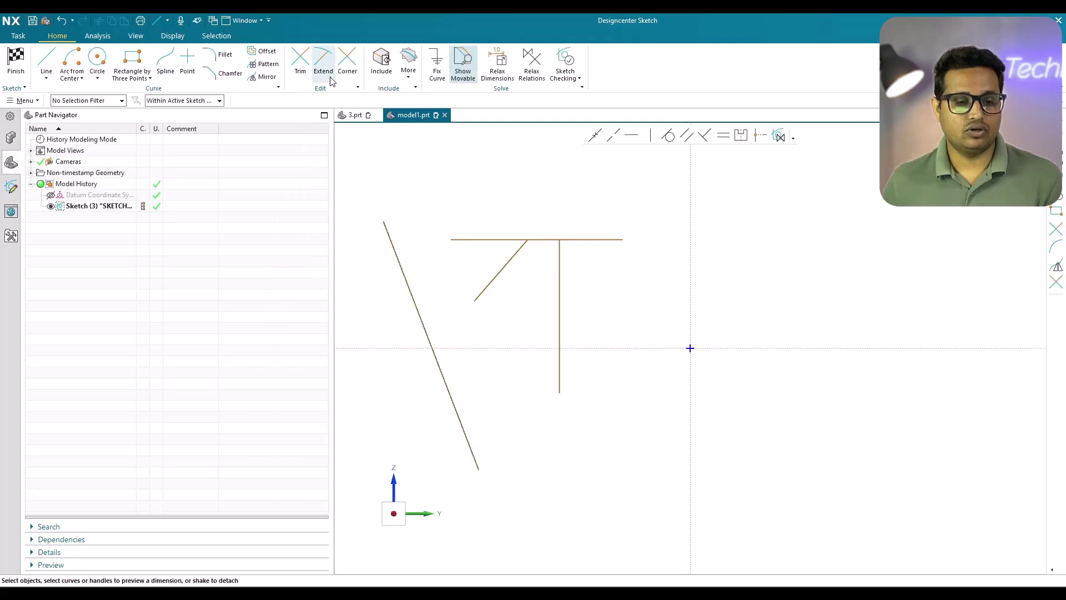
Extend the horizontal line and the diagonal to meet the long slanted line.
left_click(323, 61)
left_click(468, 240)
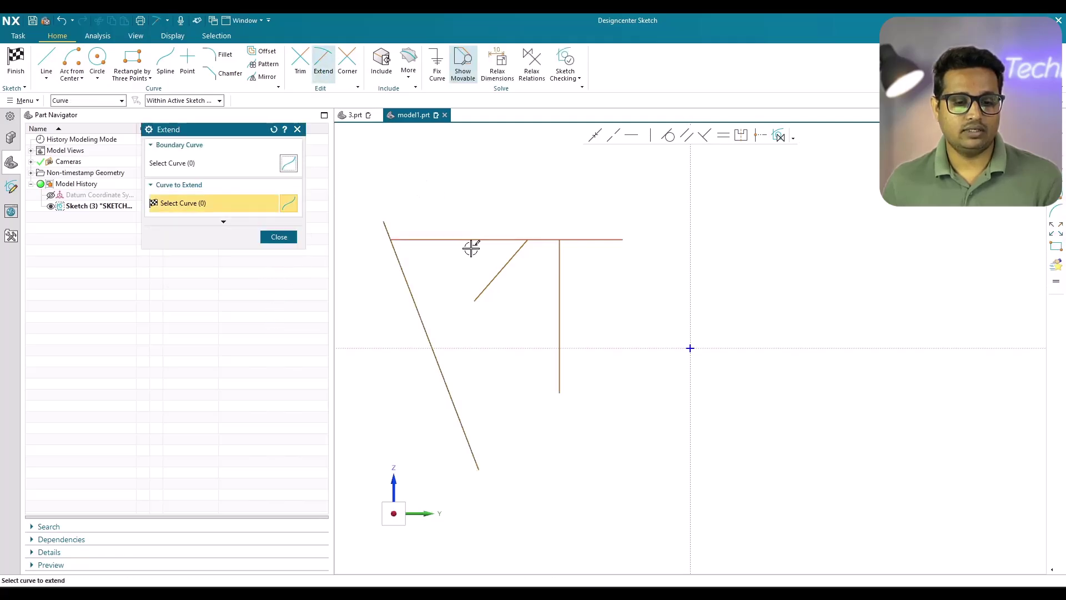
left_click(486, 285)
middle_click(485, 285)
scroll(485, 285, "down", 5)
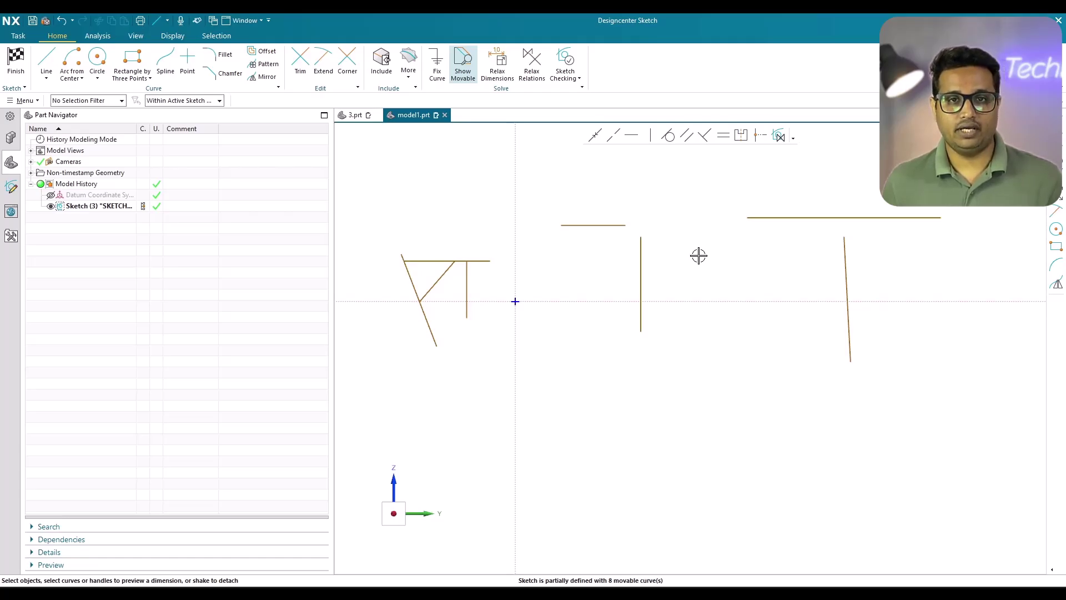
Join the short and long horizontal lines to their vertical lines with Corner.
left_click(347, 62)
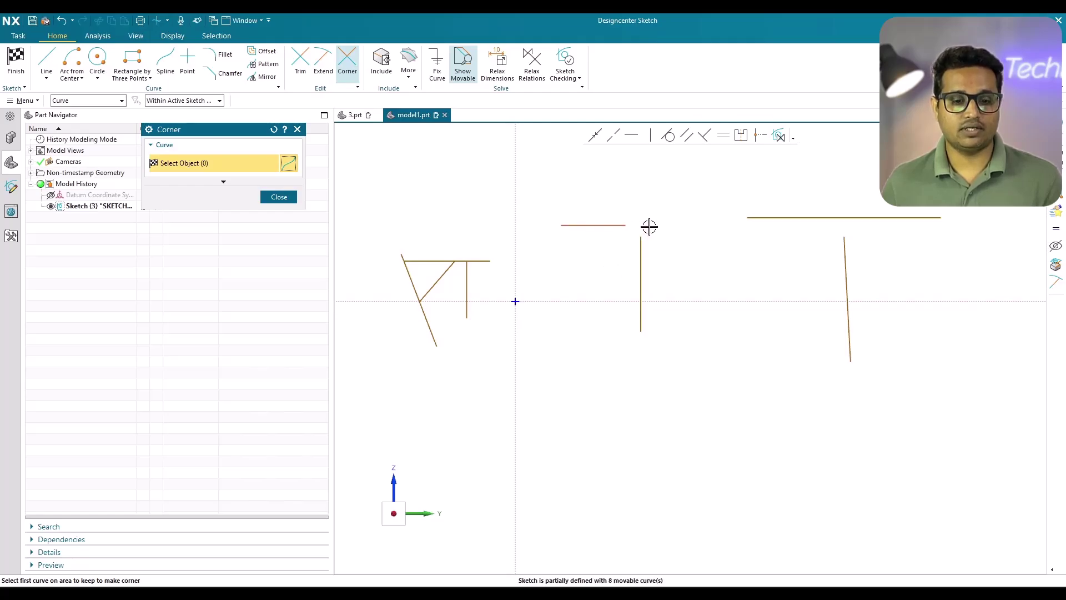
left_click(605, 224)
left_click(638, 253)
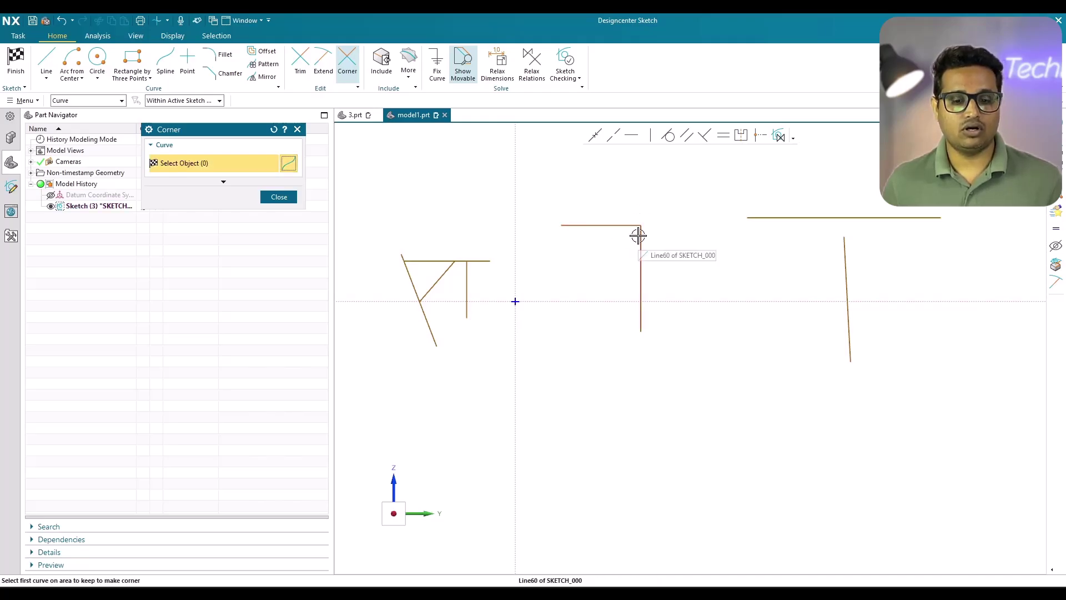
scroll(635, 235, "down", 2)
scroll(811, 250, "up", 3)
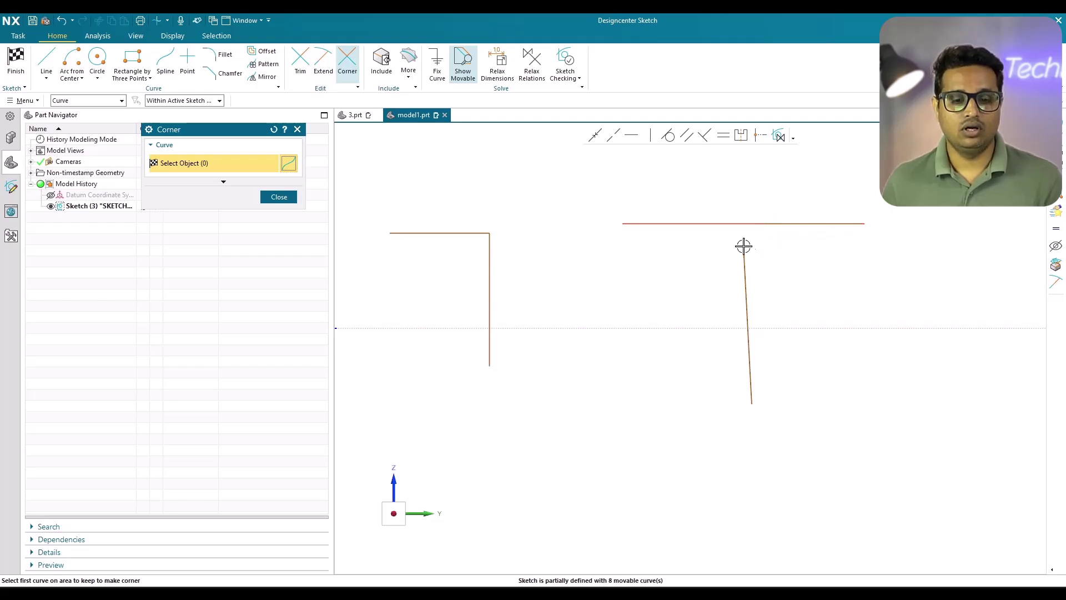
left_click(766, 223)
left_click(745, 269)
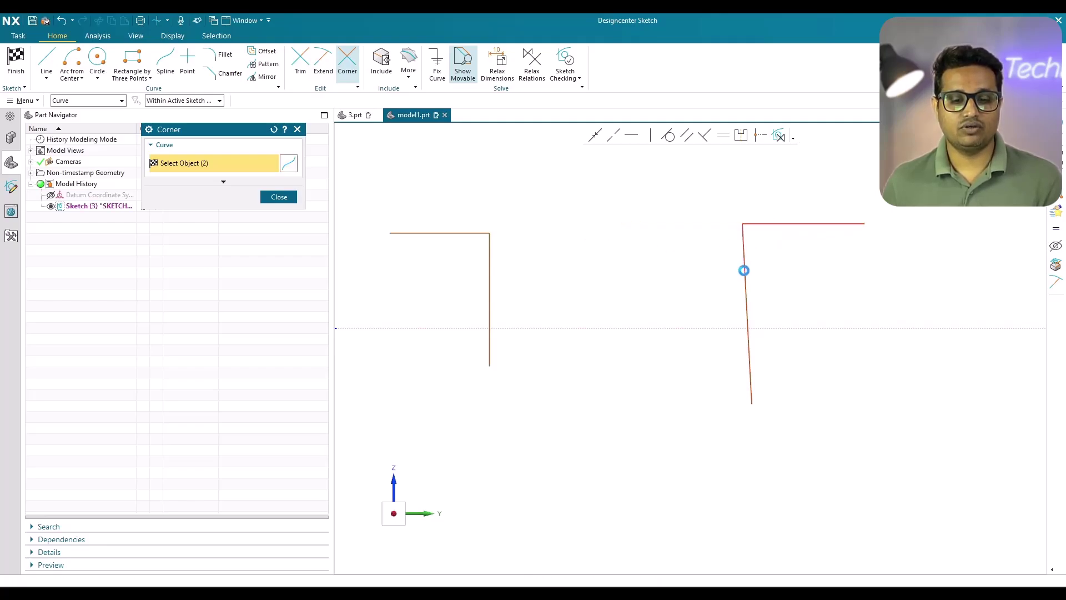